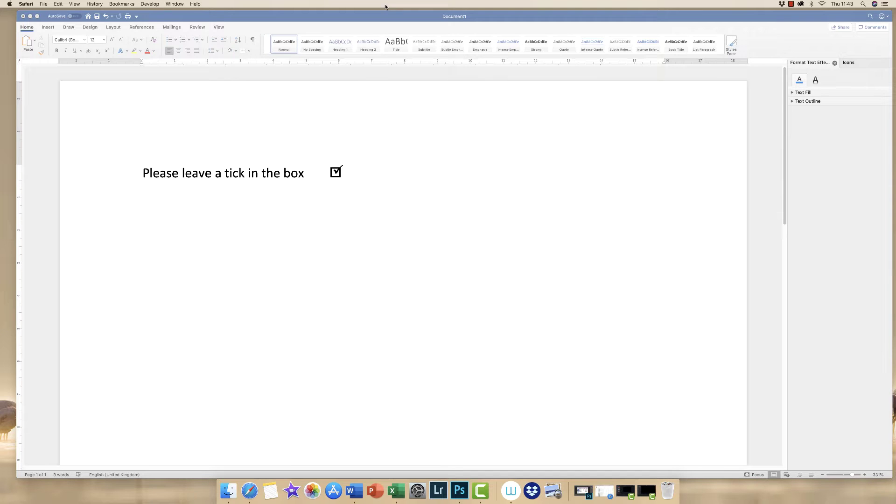
Bring the Word document ending in 'Please leave a tick in the box' to the front.
{"action": "left_click", "coordinate": [385, 20]}
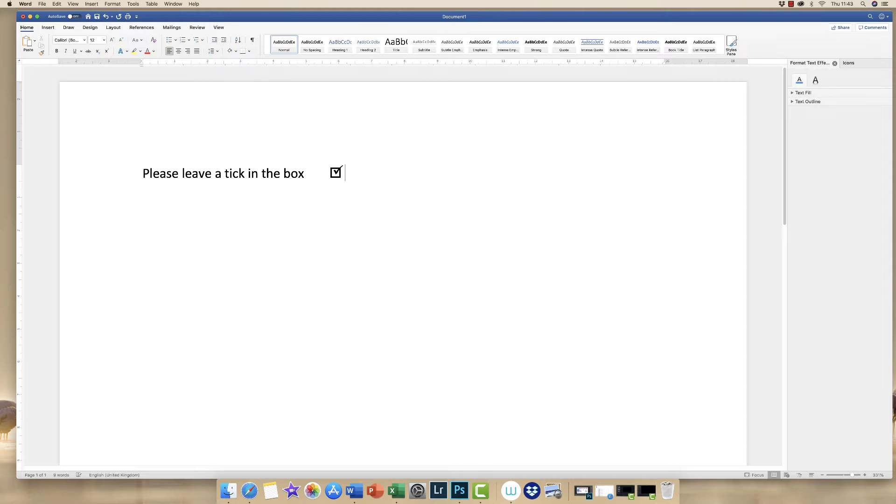
Delete the existing ticked box at the end of the line.
{"action": "key", "text": "BackSpace"}
{"action": "key", "text": "super+z"}
{"action": "left_click", "coordinate": [310, 174]}
Insert the empty Wingdings square (character 111) after 'box'.
{"action": "left_click", "coordinate": [47, 28]}
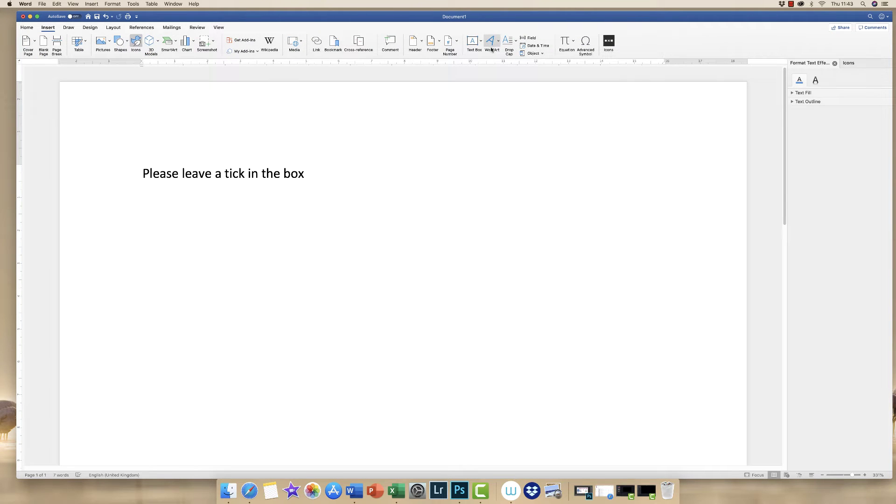
{"action": "left_click", "coordinate": [588, 42]}
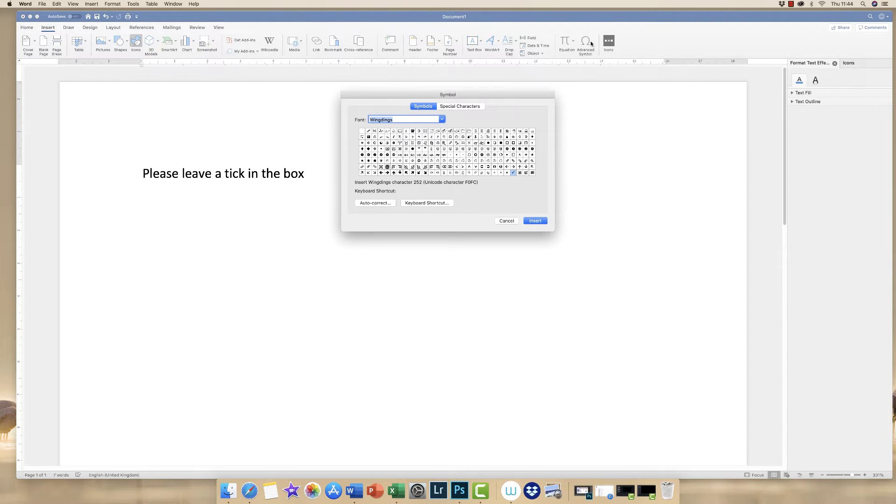
{"action": "left_click", "coordinate": [443, 120]}
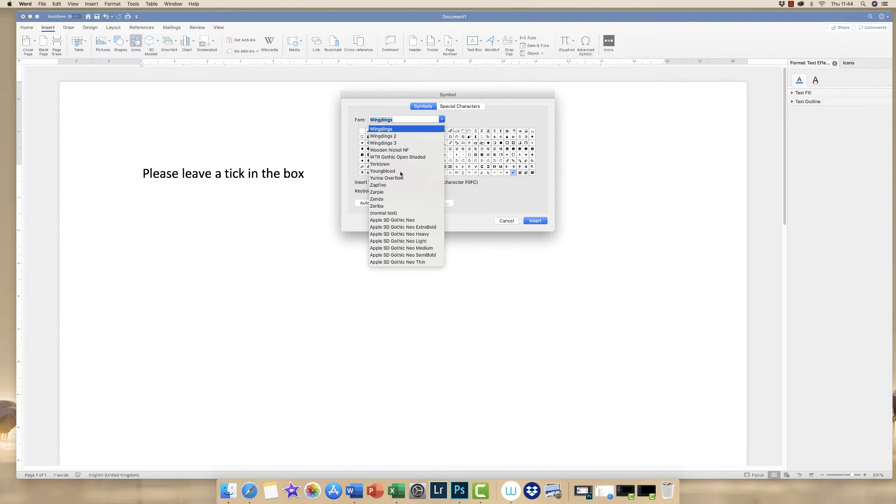
{"action": "scroll", "coordinate": [408, 148], "scroll_direction": "up", "scroll_amount": 5}
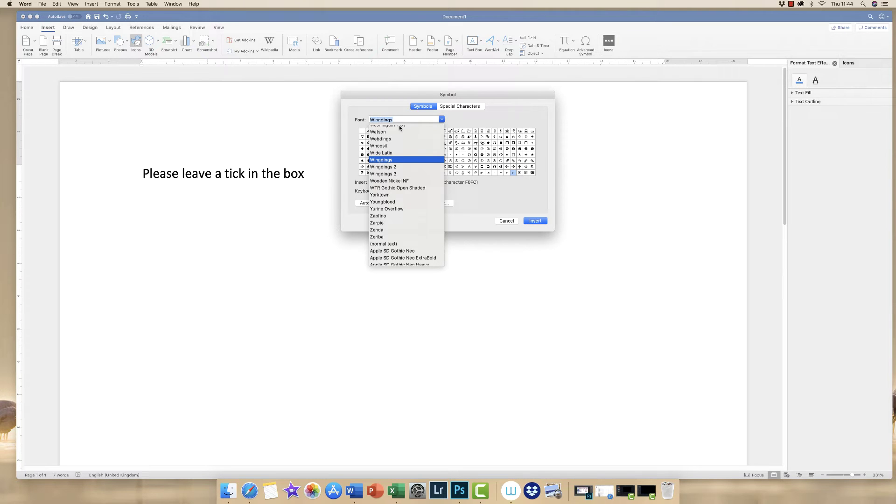
{"action": "left_click", "coordinate": [388, 160]}
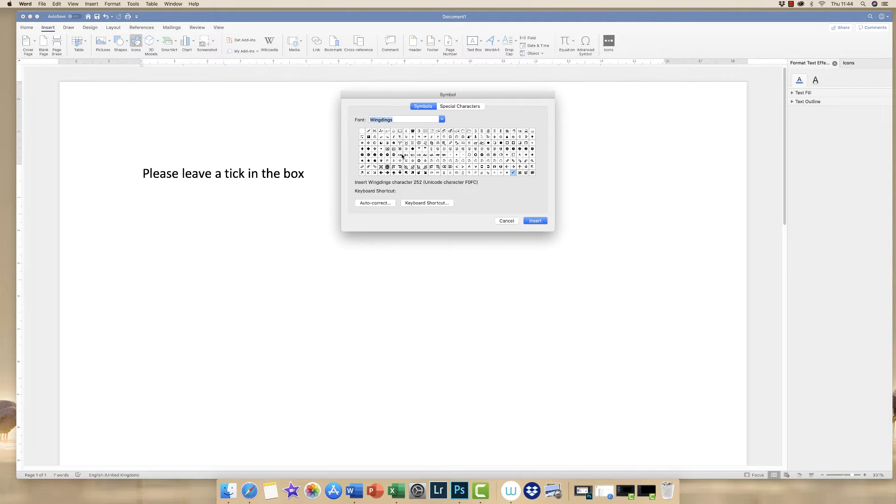
{"action": "left_click", "coordinate": [508, 142]}
{"action": "left_click", "coordinate": [535, 222]}
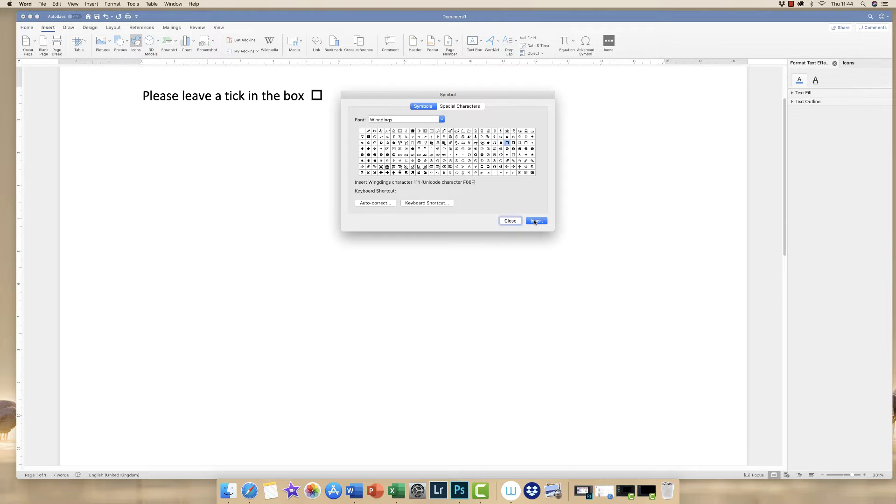
{"action": "left_click", "coordinate": [508, 221]}
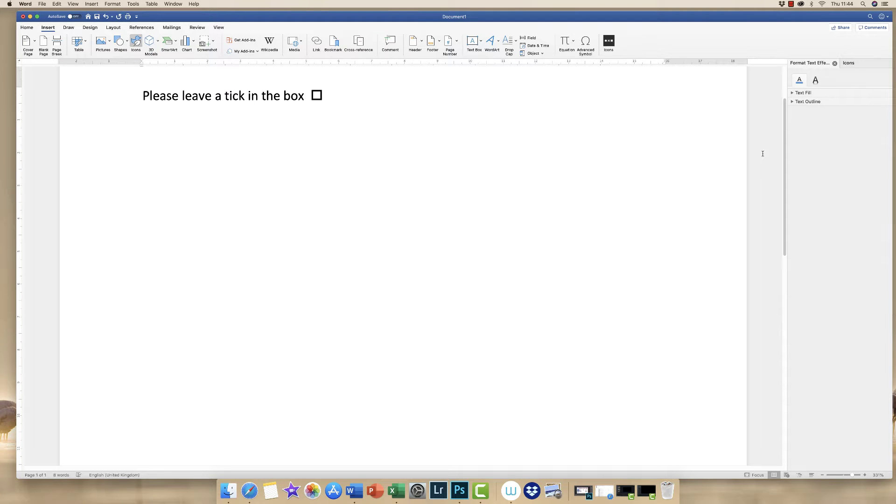
Delete the extra spaces so the empty square follows 'box' directly.
{"action": "scroll", "coordinate": [785, 134], "scroll_direction": "up", "scroll_amount": 3}
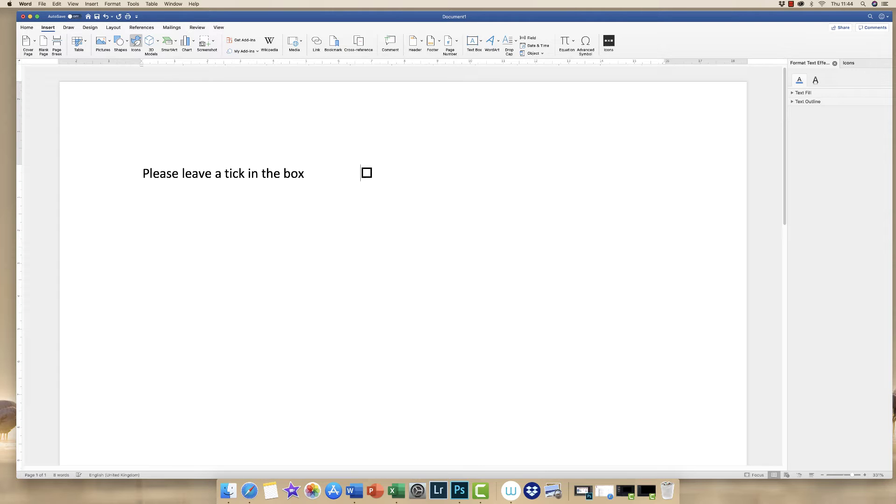
{"action": "key", "text": "BackSpace"}
{"action": "key", "text": "BackSpace"}
{"action": "key", "text": "BackSpace"}
{"action": "key", "text": "BackSpace"}
{"action": "key", "text": "BackSpace"}
{"action": "key", "text": "BackSpace"}
{"action": "key", "text": "BackSpace"}
{"action": "key", "text": "BackSpace"}
{"action": "key", "text": "BackSpace"}
{"action": "key", "text": "BackSpace"}
{"action": "key", "text": "BackSpace"}
{"action": "key", "text": "BackSpace"}
{"action": "key", "text": "BackSpace"}
{"action": "double_click", "coordinate": [322, 172]}
{"action": "left_click_drag", "start_coordinate": [305, 174], "coordinate": [262, 174]}
{"action": "left_click", "coordinate": [316, 172]}
Insert a Wingdings tick (character 252) before the square and remove the duplicate tick.
{"action": "left_click", "coordinate": [586, 44]}
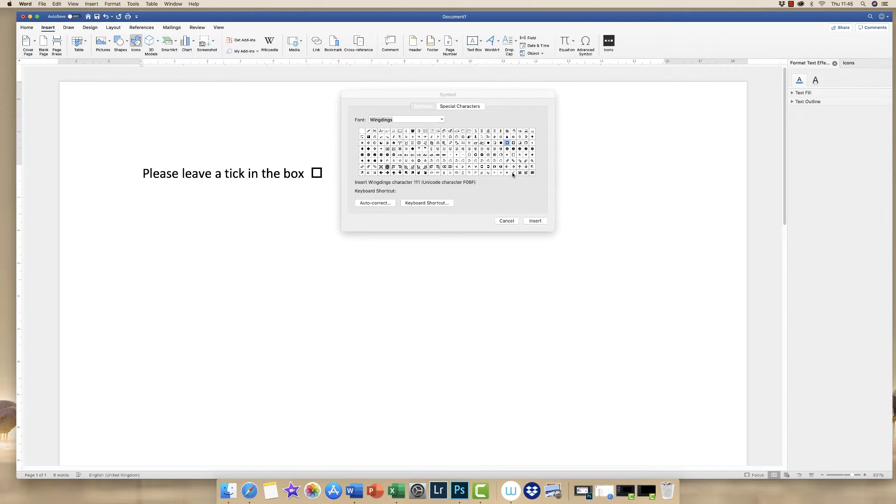
{"action": "double_click", "coordinate": [513, 173]}
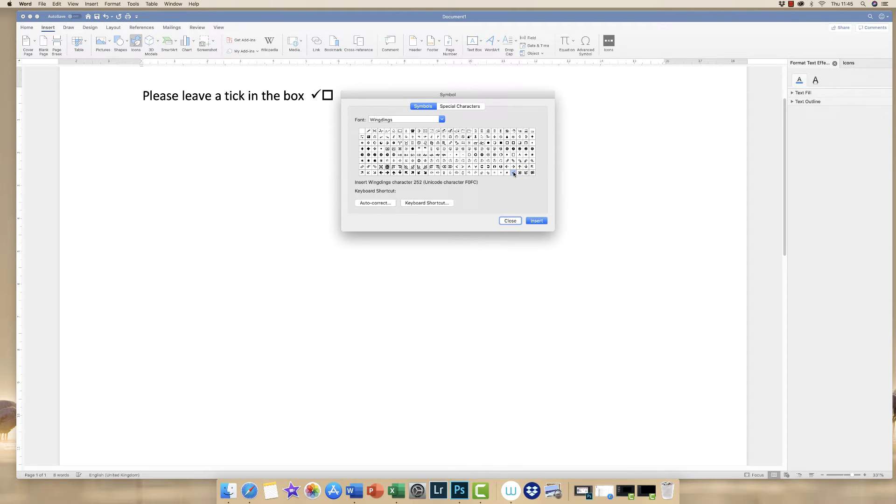
{"action": "left_click", "coordinate": [537, 221]}
{"action": "left_click", "coordinate": [510, 221]}
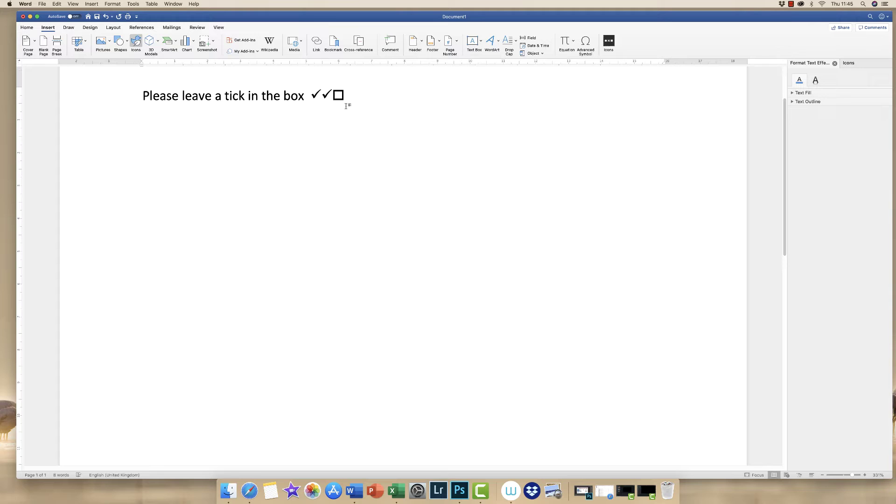
{"action": "key", "text": "BackSpace"}
Tidy the spacing before the tick, restoring the tick after an accidental deletion.
{"action": "left_click_drag", "start_coordinate": [304, 97], "coordinate": [300, 100]}
{"action": "left_click", "coordinate": [311, 96]}
{"action": "key", "text": "BackSpace"}
{"action": "key", "text": "BackSpace"}
{"action": "key", "text": "BackSpace"}
{"action": "key", "text": "BackSpace"}
{"action": "key", "text": "BackSpace"}
{"action": "key", "text": "BackSpace"}
{"action": "key", "text": "BackSpace"}
{"action": "key", "text": "BackSpace"}
{"action": "key", "text": "BackSpace"}
{"action": "key", "text": "BackSpace"}
{"action": "key", "text": "super+z"}
{"action": "left_click", "coordinate": [310, 95]}
Draw a small horizontal text box to the right of the empty square.
{"action": "scroll", "coordinate": [500, 92], "scroll_direction": "up", "scroll_amount": 3}
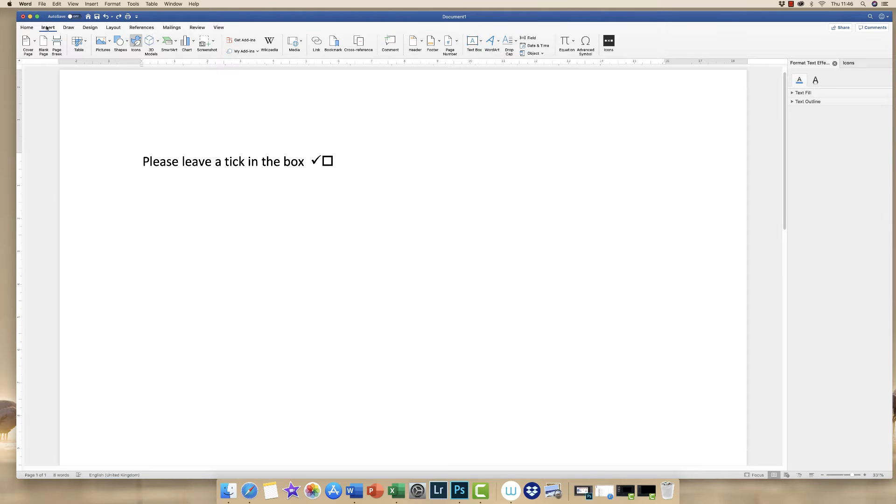
{"action": "left_click", "coordinate": [481, 44]}
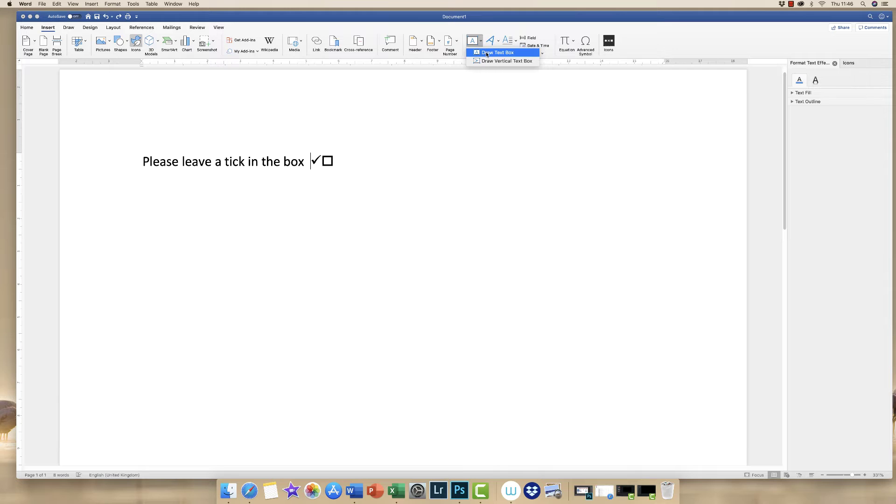
{"action": "left_click", "coordinate": [486, 53]}
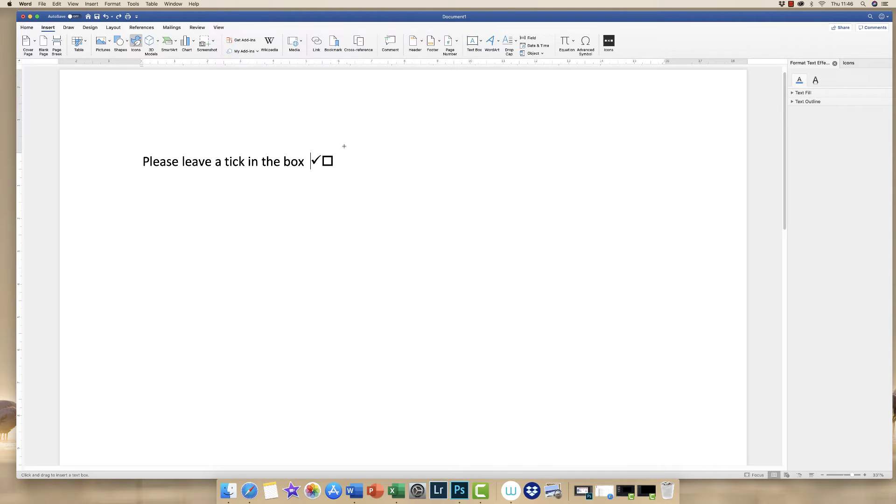
{"action": "left_click_drag", "start_coordinate": [345, 146], "coordinate": [389, 185]}
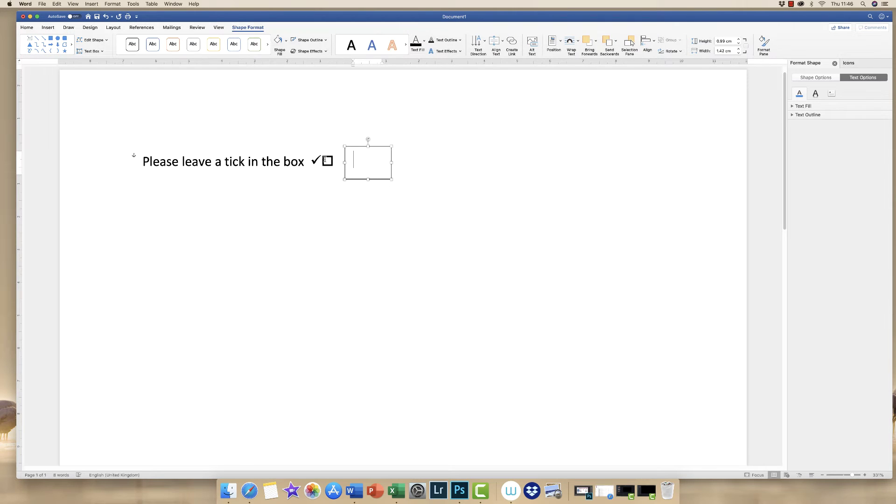
{"action": "left_click", "coordinate": [320, 162]}
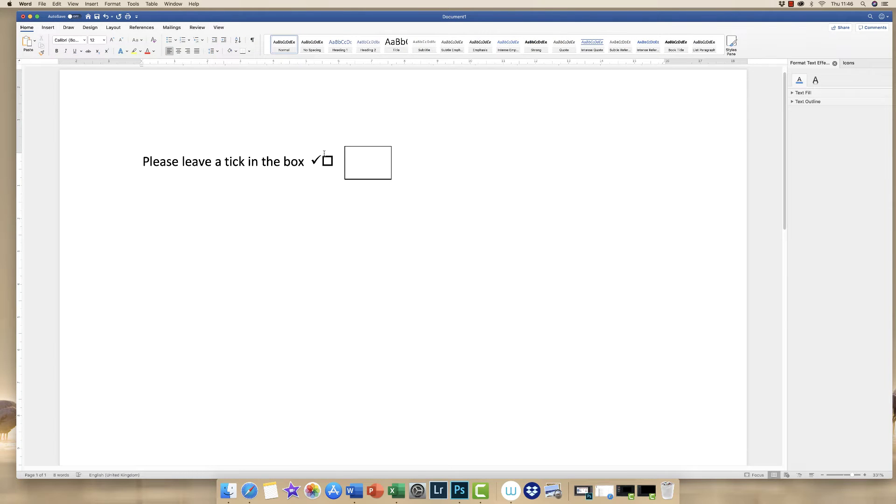
Delete the tick in front of the empty square.
{"action": "key", "text": "BackSpace"}
{"action": "left_click", "coordinate": [366, 162]}
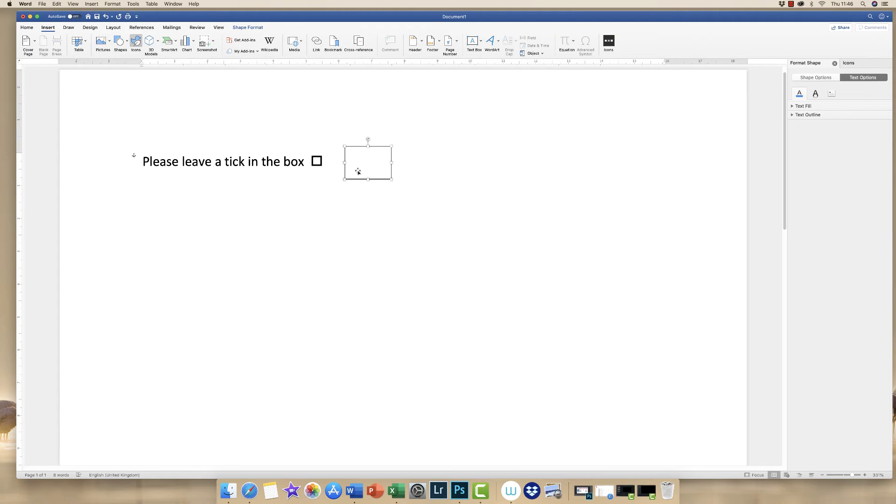
{"action": "left_click", "coordinate": [331, 161]}
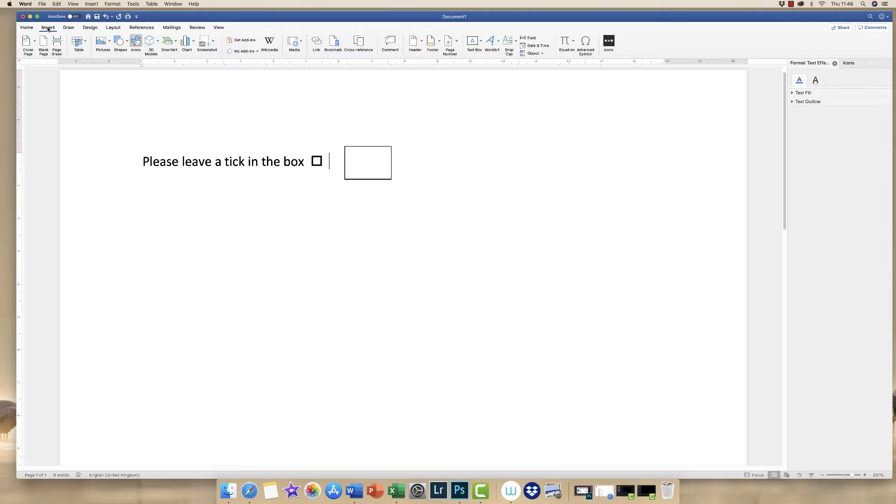
Insert a Wingdings tick after the empty square and select it.
{"action": "left_click", "coordinate": [586, 45]}
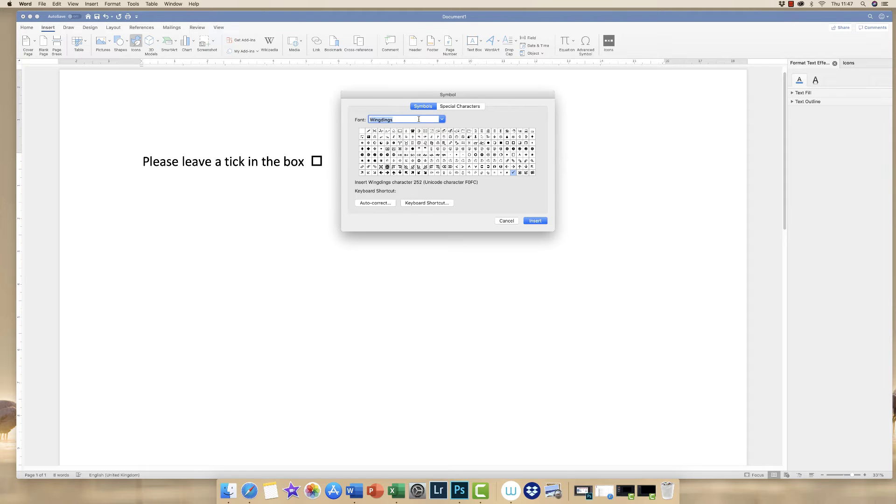
{"action": "left_click", "coordinate": [536, 220]}
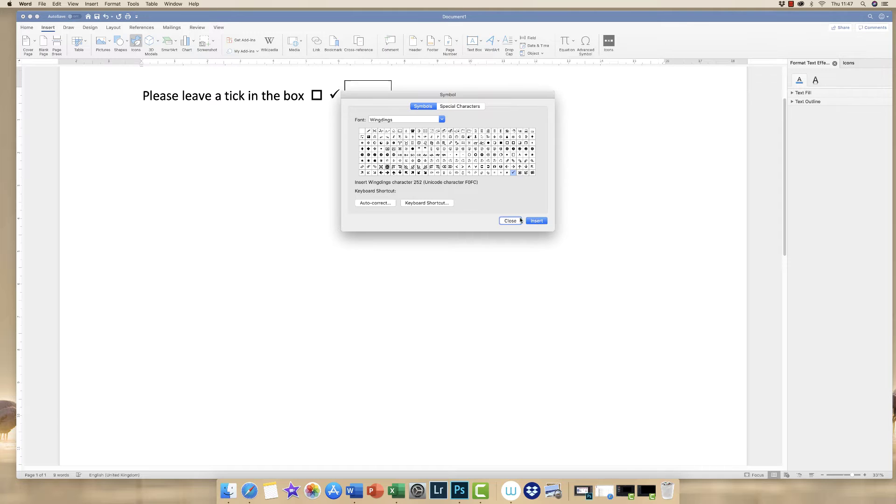
{"action": "left_click", "coordinate": [510, 221]}
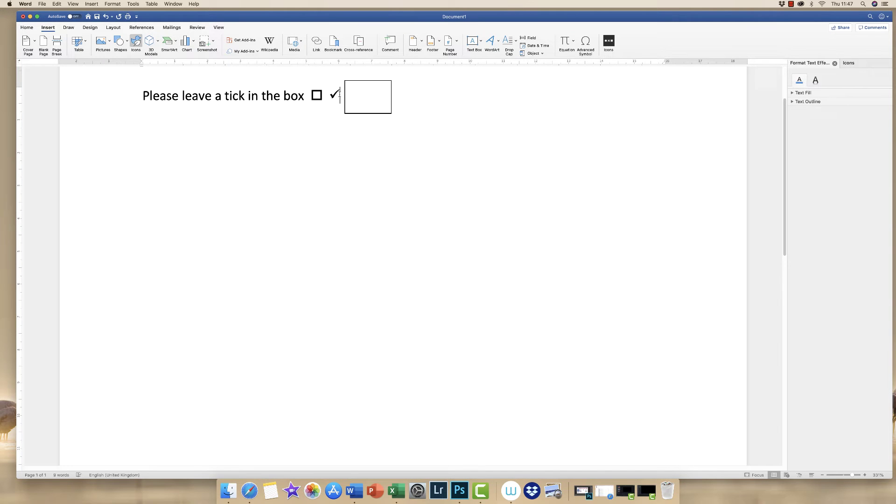
{"action": "left_click_drag", "start_coordinate": [336, 95], "coordinate": [333, 96]}
{"action": "key", "text": "super+c"}
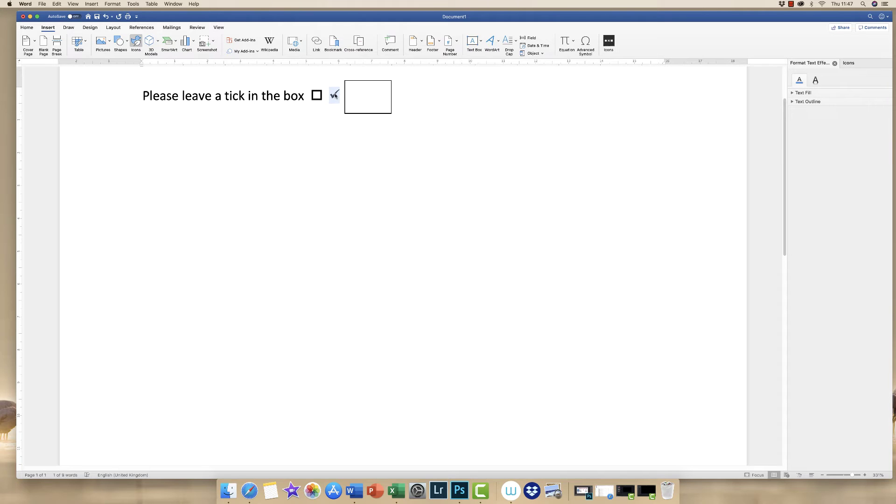
{"action": "left_click", "coordinate": [29, 28]}
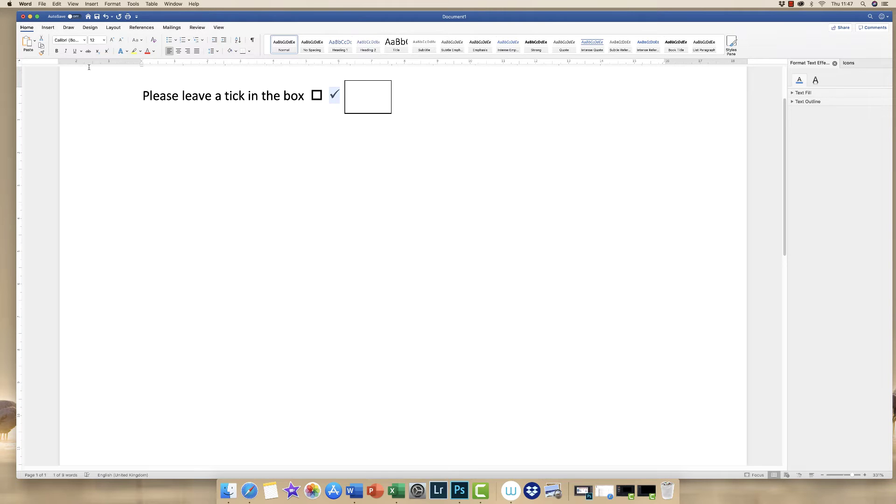
Paste the copied tick into the empty text box.
{"action": "left_click", "coordinate": [359, 97]}
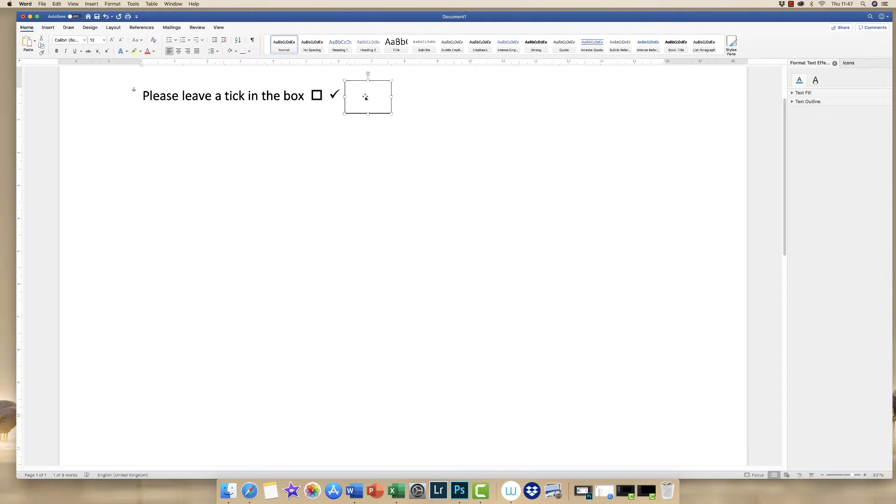
{"action": "left_click", "coordinate": [362, 94]}
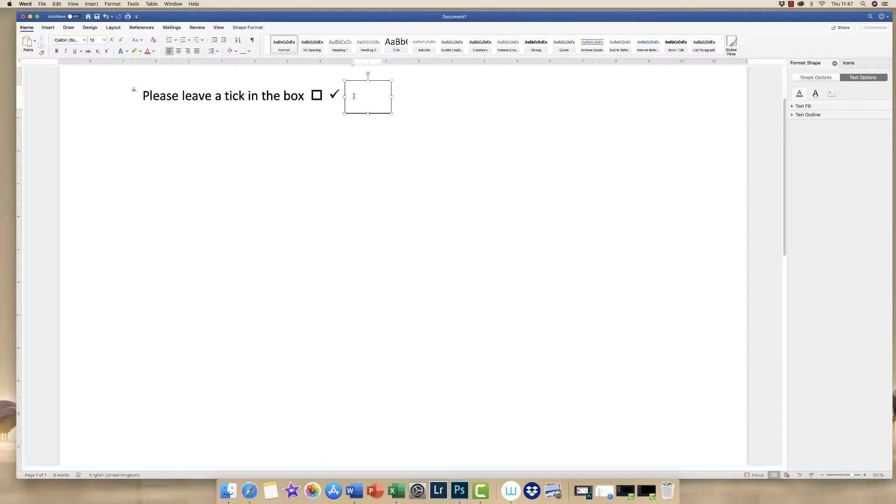
{"action": "left_click", "coordinate": [27, 43]}
{"action": "right_click", "coordinate": [358, 91]}
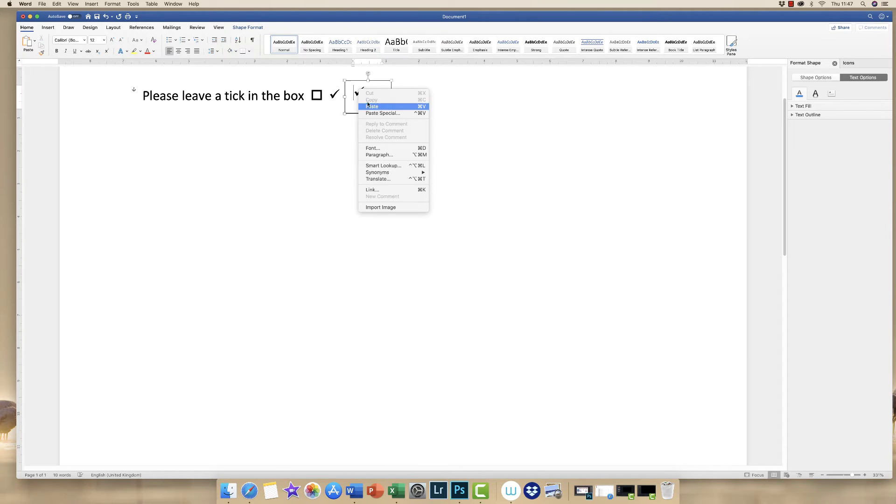
{"action": "key", "text": "super+v"}
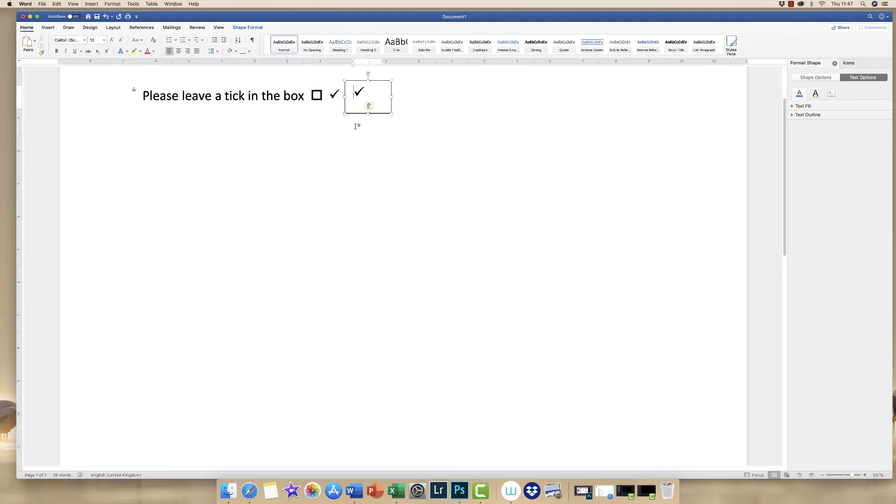
Delete the loose tick after the empty square and select the tick's text box.
{"action": "left_click", "coordinate": [337, 97]}
{"action": "key", "text": "BackSpace"}
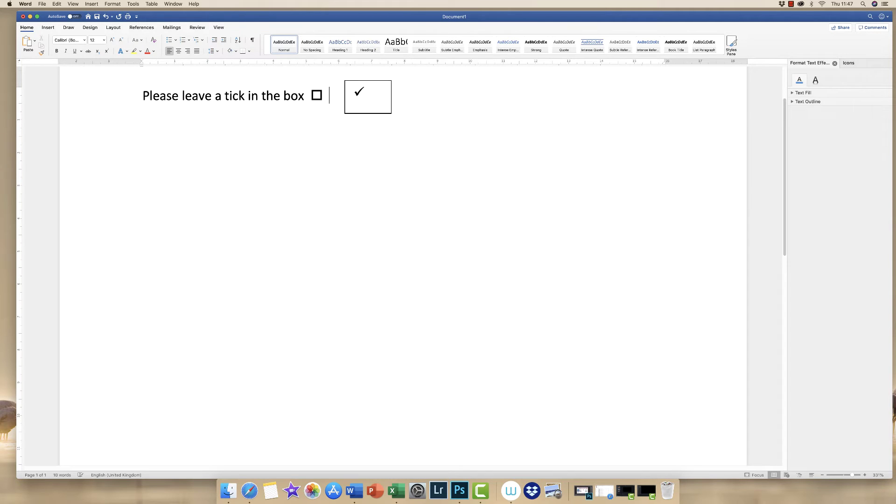
{"action": "scroll", "coordinate": [720, 155], "scroll_direction": "up", "scroll_amount": 3}
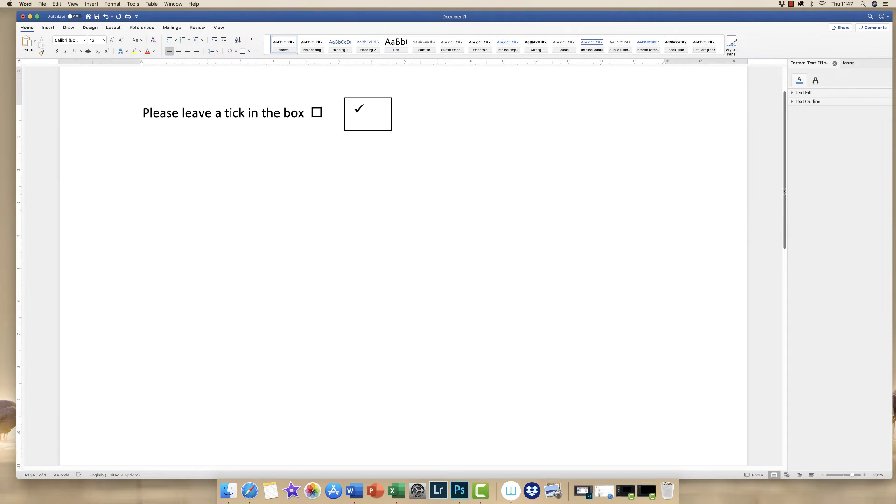
{"action": "left_click", "coordinate": [372, 174]}
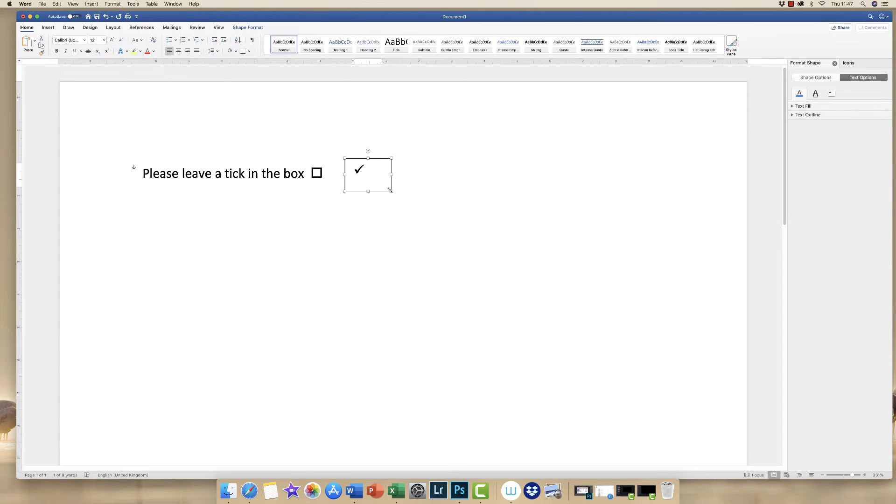
Drag the text box's bottom-right corner so it fits tightly around the tick.
{"action": "left_click_drag", "start_coordinate": [390, 190], "coordinate": [349, 174]}
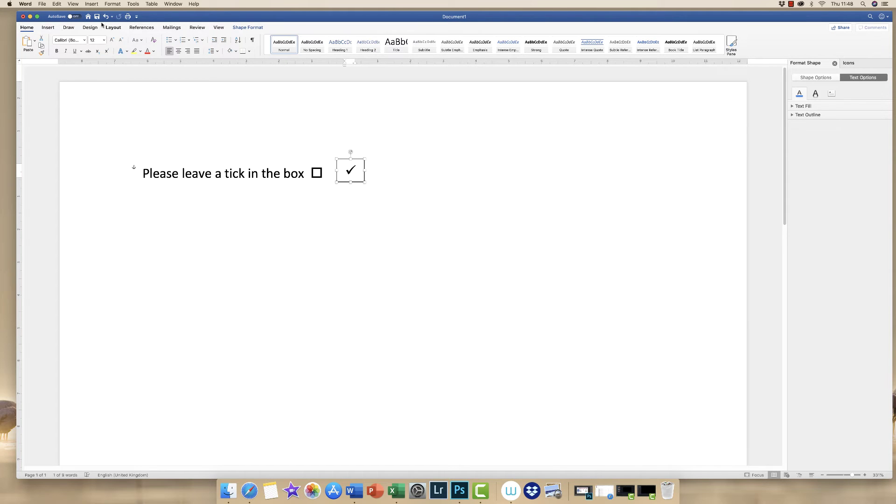
Set the tick box's wrapping to In Front of Text and nudge it left toward the square.
{"action": "left_click", "coordinate": [252, 28]}
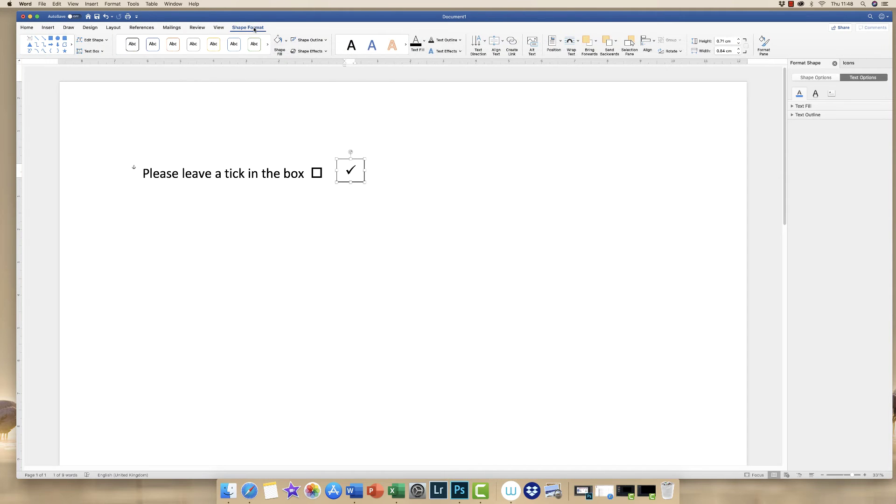
{"action": "left_click", "coordinate": [405, 176]}
{"action": "left_click", "coordinate": [345, 170]}
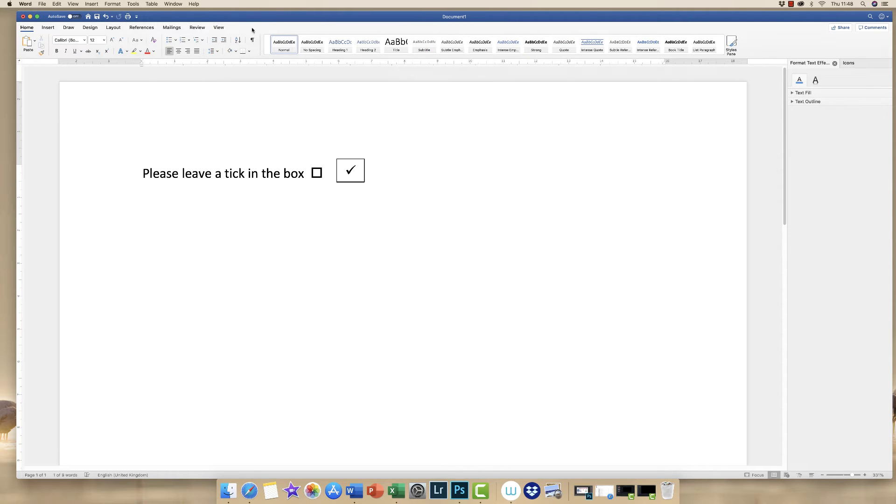
{"action": "left_click", "coordinate": [349, 168]}
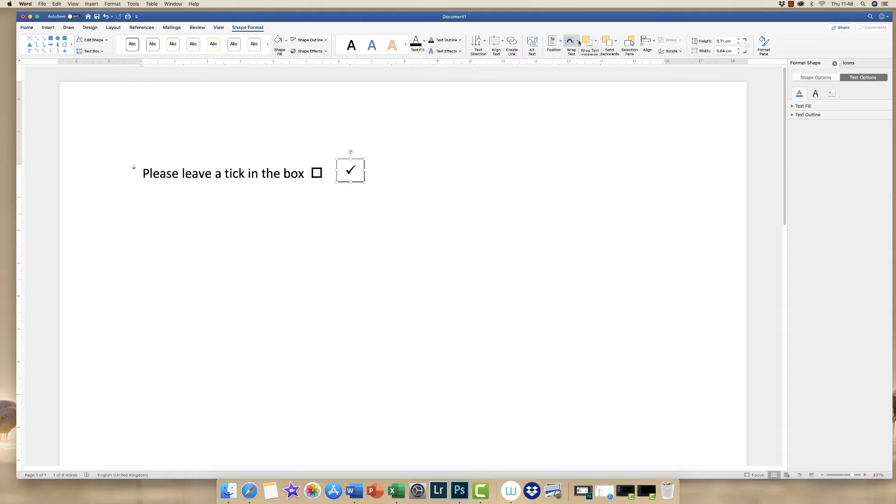
{"action": "left_click", "coordinate": [579, 42]}
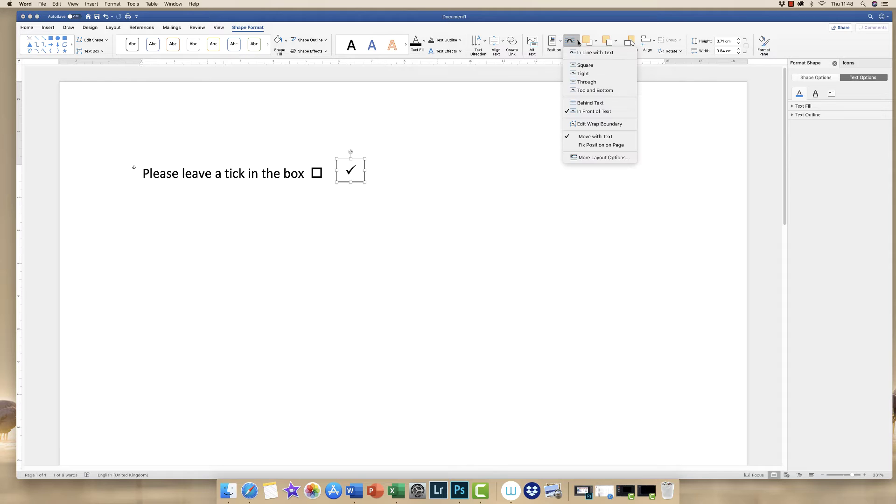
{"action": "left_click", "coordinate": [587, 112]}
{"action": "mouse_move", "coordinate": [350, 171]}
{"action": "left_mouse_down"}
{"action": "mouse_move", "coordinate": [329, 151]}
{"action": "mouse_move", "coordinate": [312, 177]}
{"action": "mouse_move", "coordinate": [309, 151]}
{"action": "mouse_move", "coordinate": [354, 184]}
{"action": "mouse_move", "coordinate": [340, 173]}
{"action": "mouse_move", "coordinate": [316, 174]}
{"action": "mouse_move", "coordinate": [344, 174]}
{"action": "left_mouse_up"}
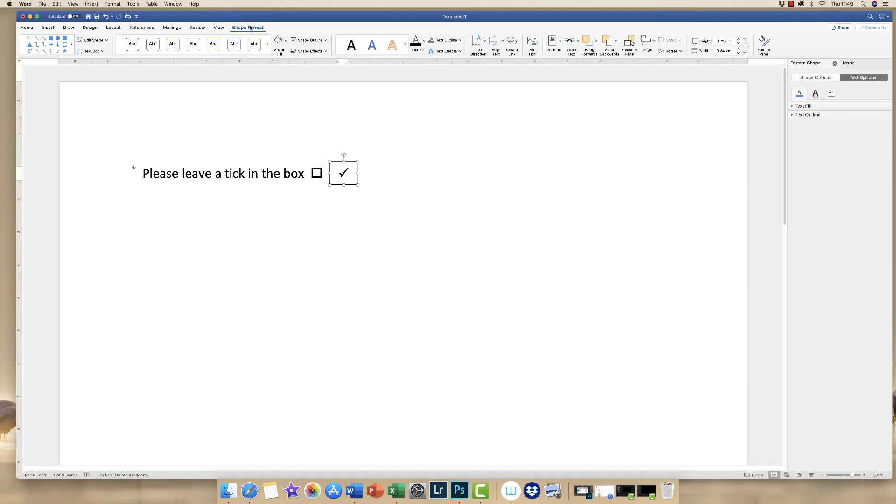
Set the tick text box's Shape Fill to No Fill.
{"action": "left_click", "coordinate": [286, 42]}
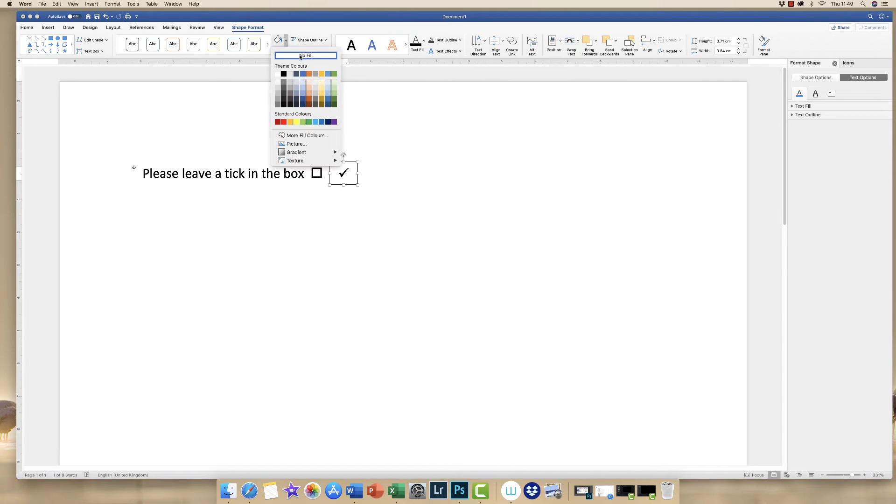
{"action": "left_click", "coordinate": [300, 56]}
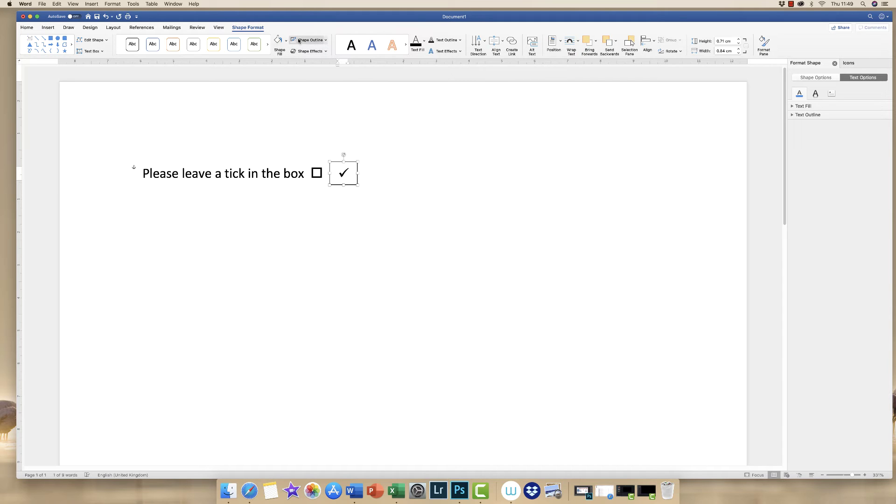
{"action": "left_click", "coordinate": [326, 41]}
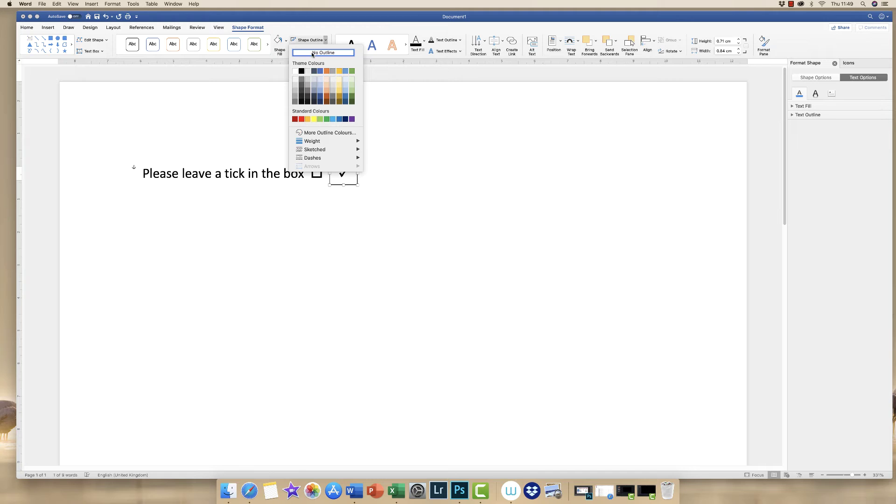
Give the tick text box No Outline and drag it onto the empty square after the sentence.
{"action": "left_click", "coordinate": [313, 53]}
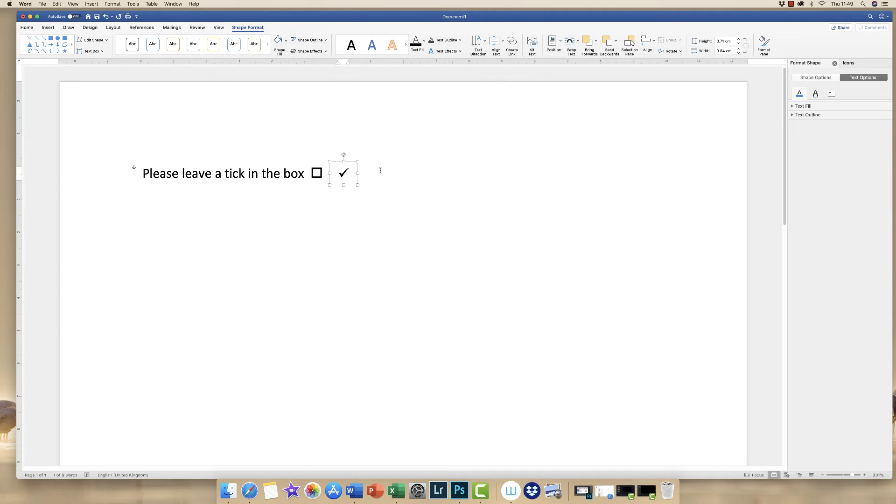
{"action": "left_click", "coordinate": [381, 170]}
{"action": "left_click", "coordinate": [343, 174]}
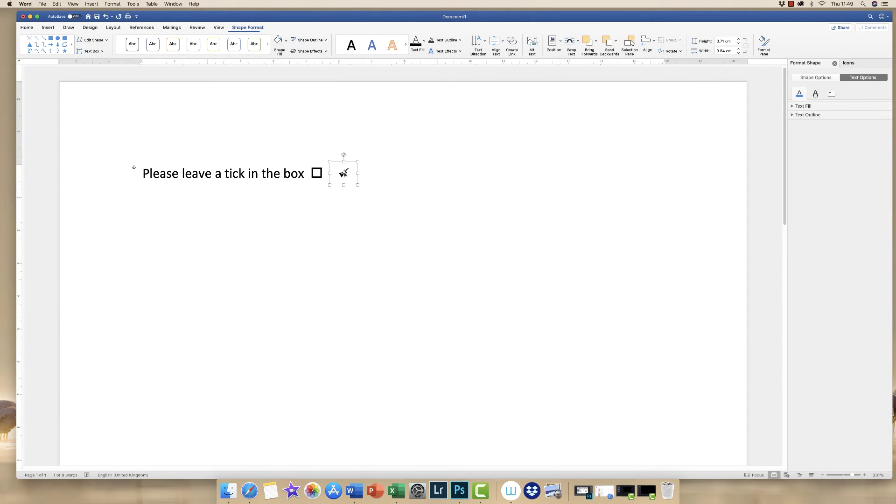
{"action": "mouse_move", "coordinate": [332, 173]}
{"action": "left_mouse_down"}
{"action": "mouse_move", "coordinate": [321, 171]}
{"action": "mouse_move", "coordinate": [345, 154]}
{"action": "mouse_move", "coordinate": [322, 171]}
{"action": "left_mouse_up"}
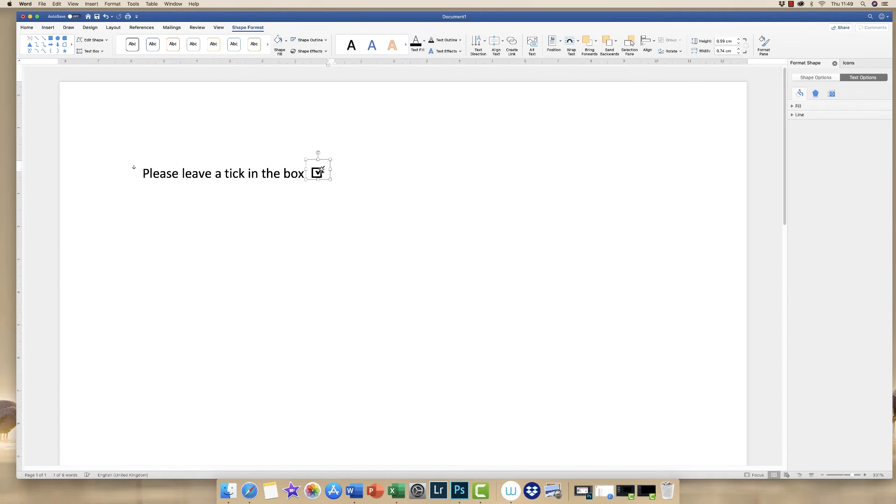
{"action": "left_click", "coordinate": [363, 164]}
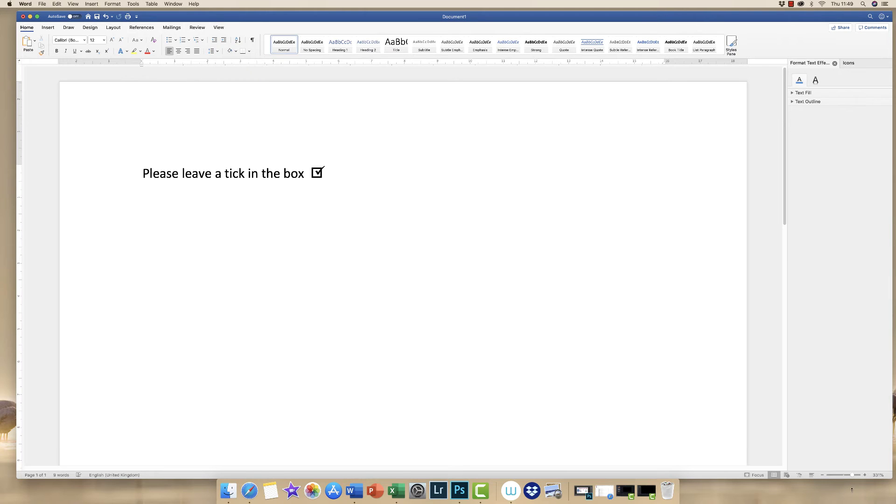
Zoom to 419% and move the text-box tick out of the square, well to the right.
{"action": "left_click_drag", "start_coordinate": [853, 476], "coordinate": [857, 476]}
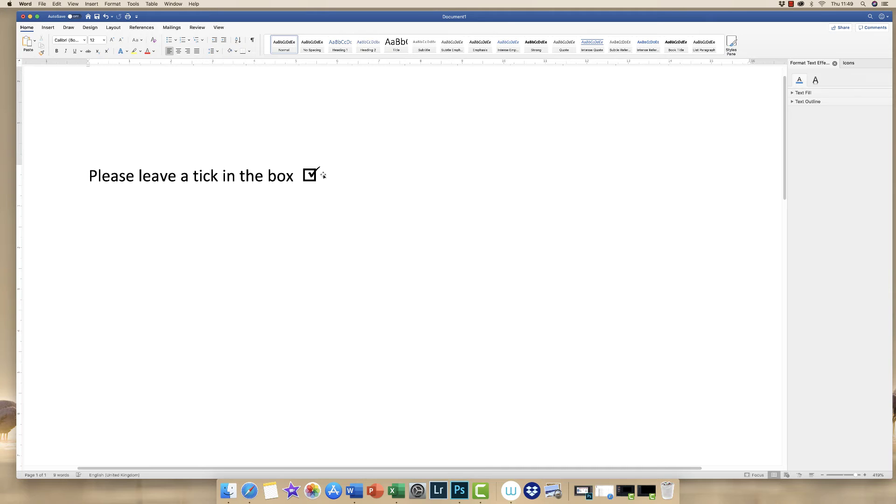
{"action": "left_click", "coordinate": [319, 170]}
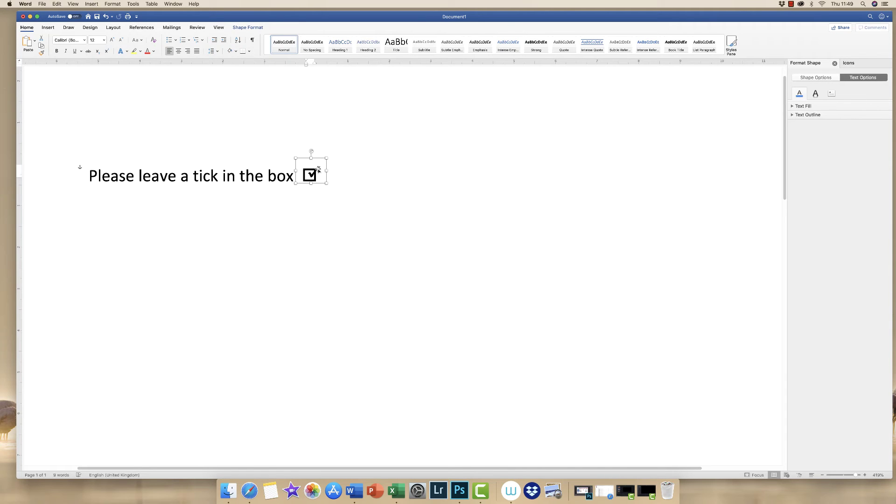
{"action": "left_click_drag", "start_coordinate": [317, 170], "coordinate": [559, 168]}
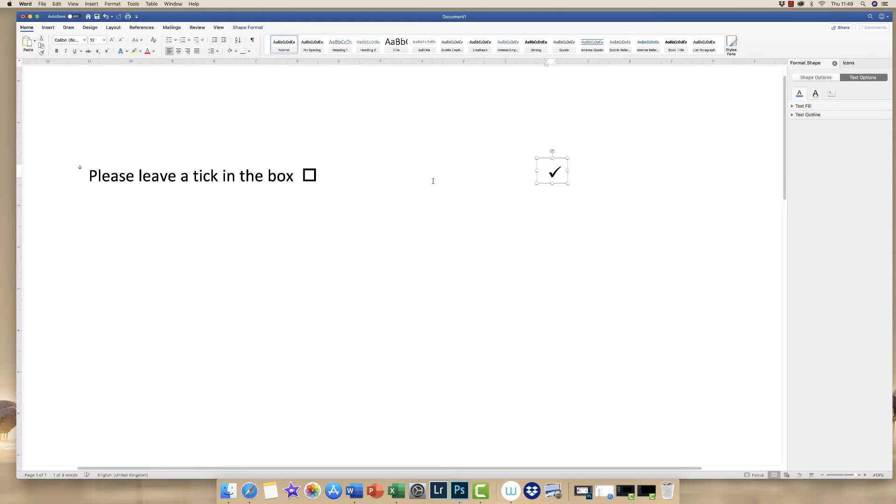
{"action": "left_click", "coordinate": [349, 175]}
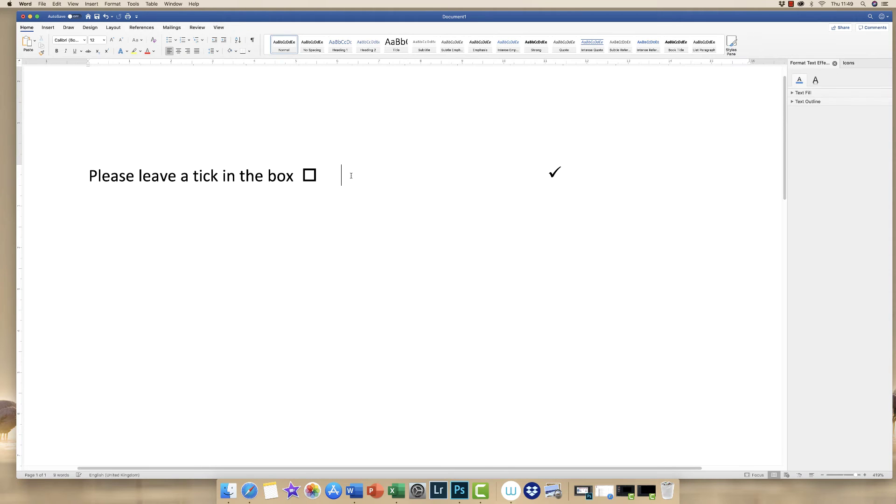
Search the Insert > Icons library for 'tic' to find a tick icon.
{"action": "left_click", "coordinate": [48, 28]}
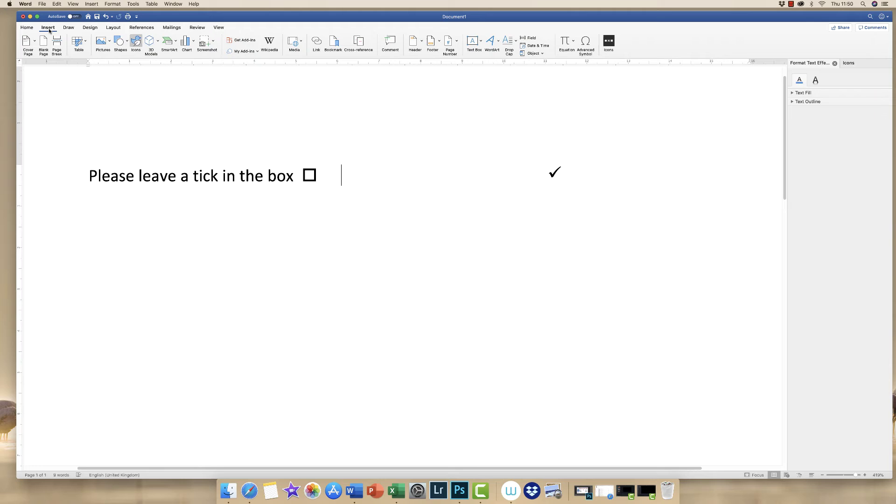
{"action": "left_click", "coordinate": [137, 43]}
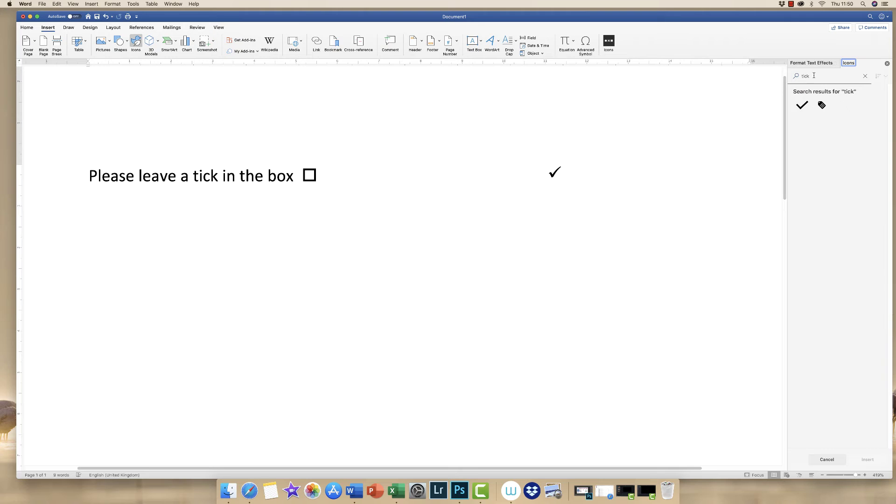
{"action": "key", "text": "BackSpace"}
{"action": "key", "text": "BackSpace"}
{"action": "key", "text": "BackSpace"}
{"action": "key", "text": "BackSpace"}
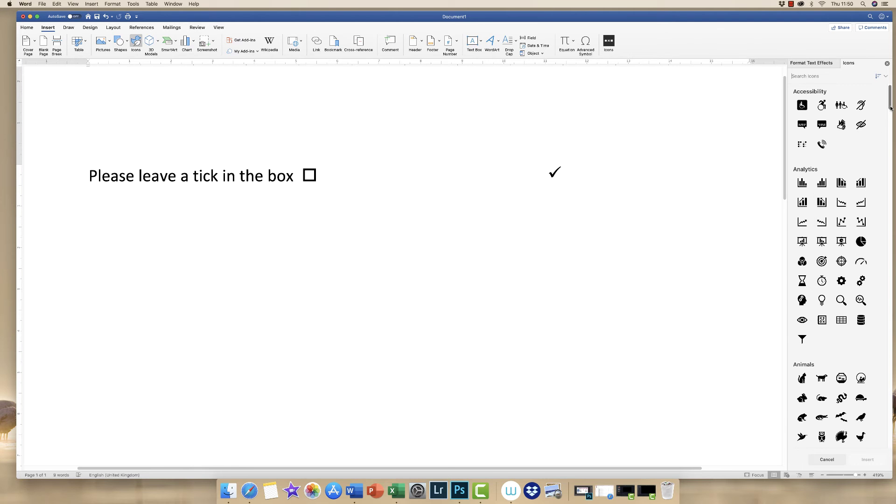
{"action": "mouse_move", "coordinate": [892, 106]}
{"action": "left_mouse_down"}
{"action": "mouse_move", "coordinate": [893, 219]}
{"action": "mouse_move", "coordinate": [894, 94]}
{"action": "left_mouse_up"}
{"action": "type", "text": "t"}
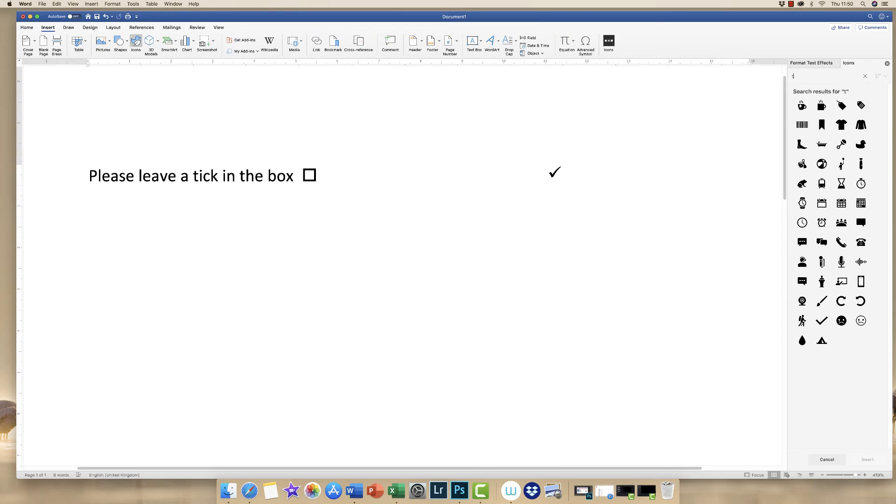
{"action": "type", "text": "ick"}
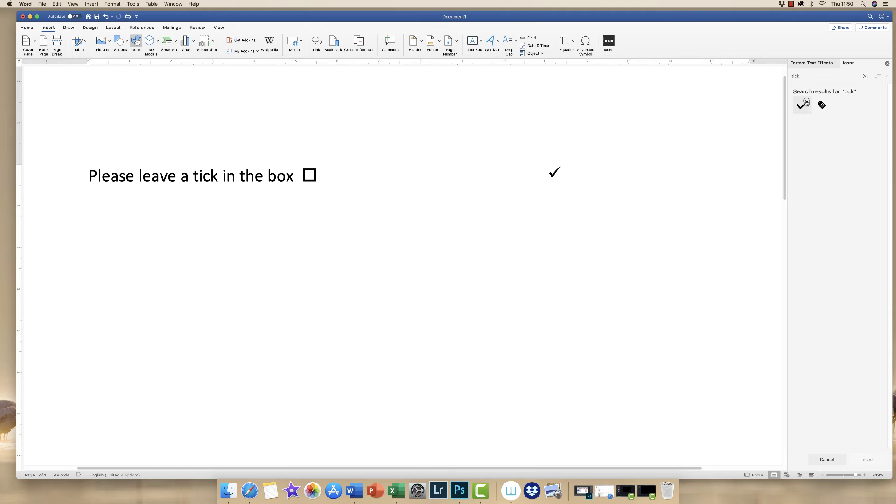
Insert the check-mark icon and move it next to the square box.
{"action": "left_click", "coordinate": [807, 103]}
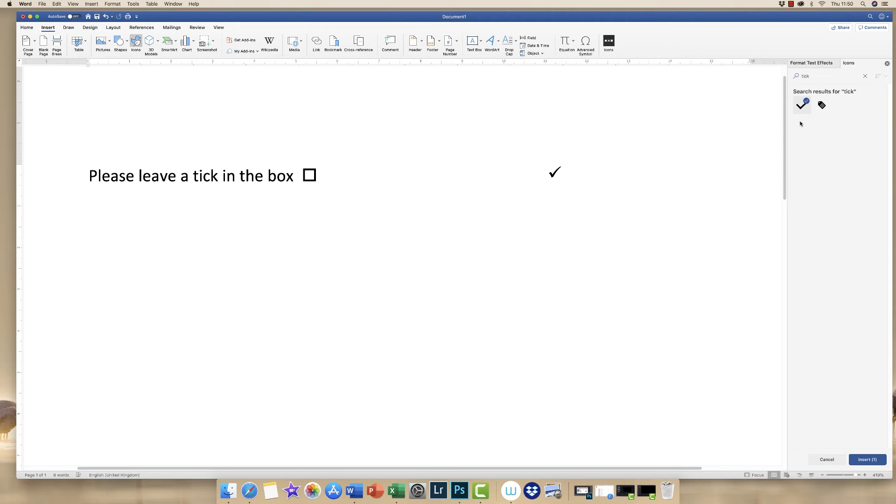
{"action": "left_click", "coordinate": [864, 460]}
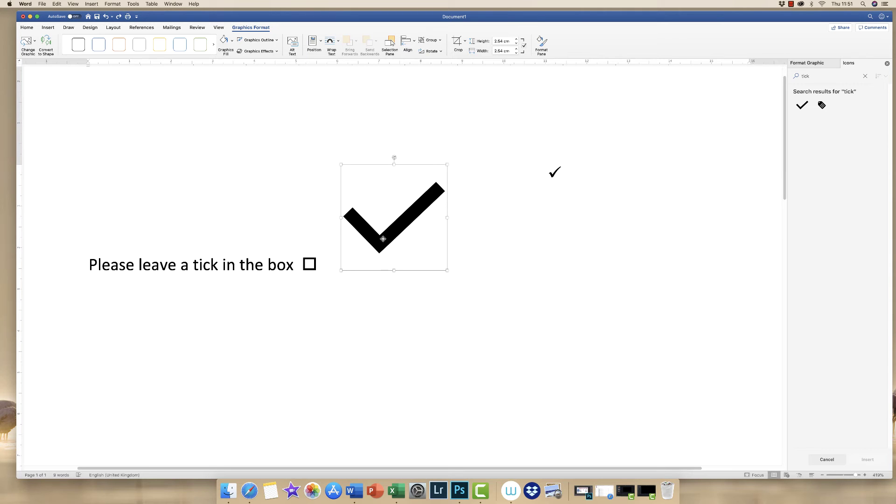
{"action": "left_click_drag", "start_coordinate": [383, 239], "coordinate": [425, 256]}
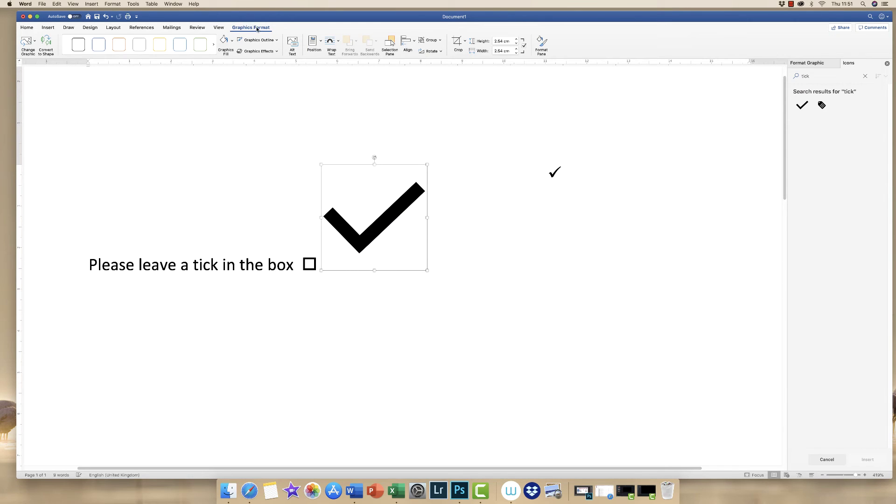
Set the tick icon's wrapping to In Front of Text and raise it over the sentence line.
{"action": "left_click", "coordinate": [339, 43]}
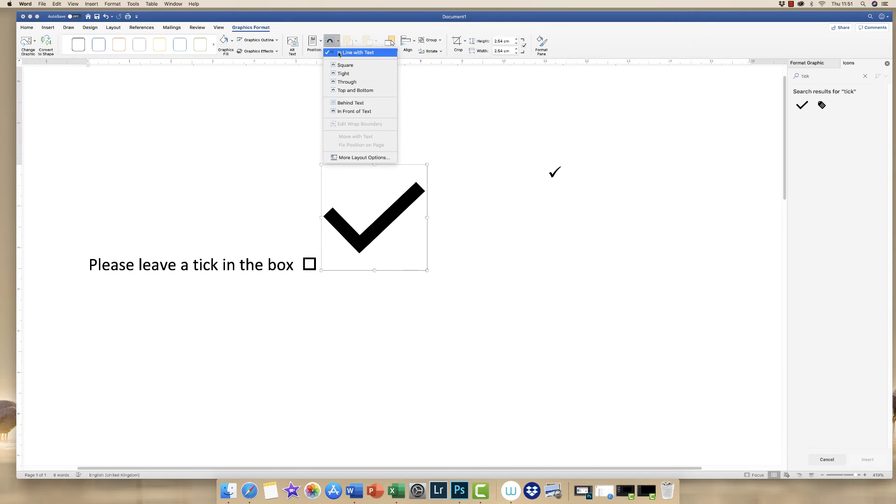
{"action": "left_click", "coordinate": [347, 112]}
{"action": "left_click_drag", "start_coordinate": [364, 209], "coordinate": [373, 185]}
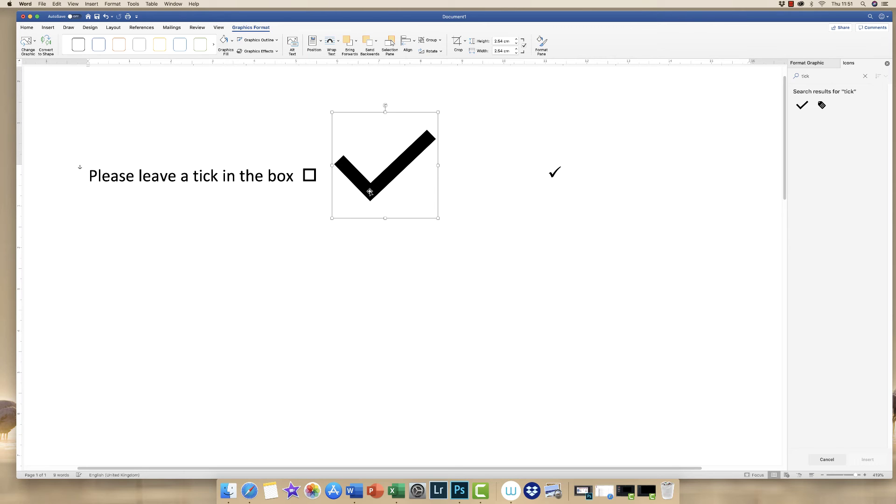
At 500% zoom, shrink the tick icon to 0.2 cm and fit it inside the square.
{"action": "mouse_move", "coordinate": [372, 190]}
{"action": "left_mouse_down"}
{"action": "mouse_move", "coordinate": [316, 163]}
{"action": "mouse_move", "coordinate": [304, 176]}
{"action": "mouse_move", "coordinate": [400, 178]}
{"action": "mouse_move", "coordinate": [376, 186]}
{"action": "left_mouse_up"}
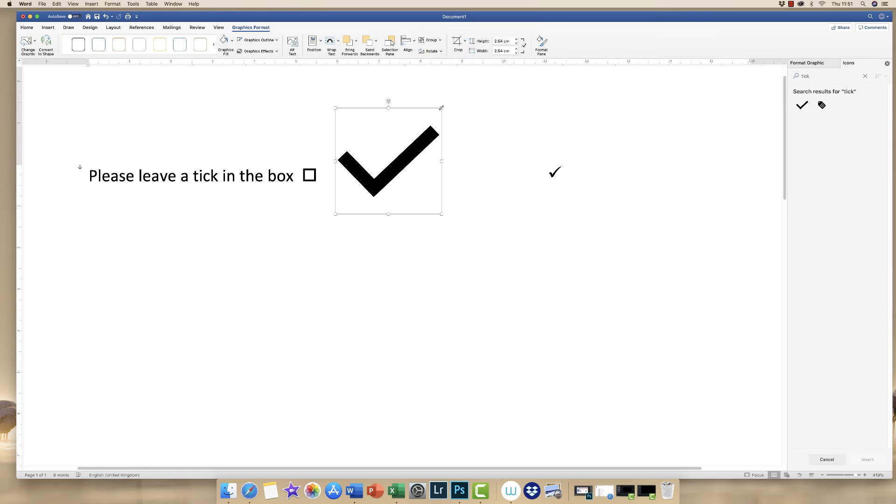
{"action": "left_click_drag", "start_coordinate": [441, 108], "coordinate": [364, 189]}
{"action": "left_click_drag", "start_coordinate": [858, 475], "coordinate": [860, 476]}
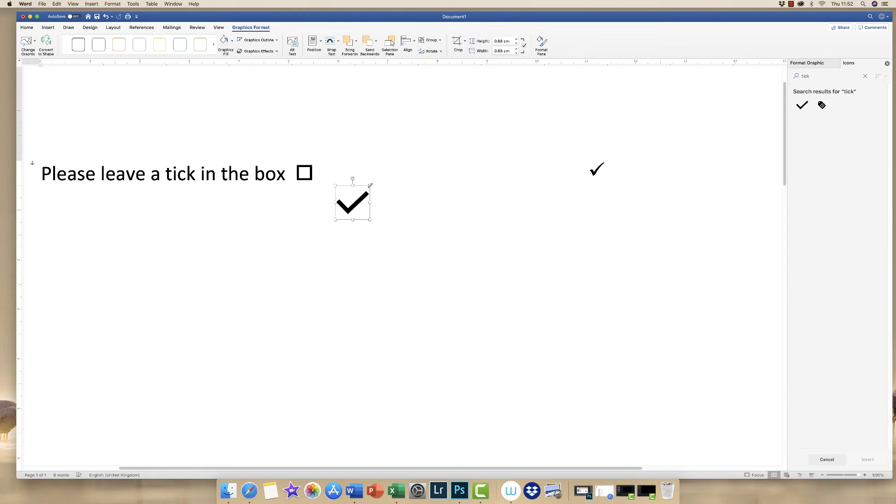
{"action": "left_click_drag", "start_coordinate": [371, 185], "coordinate": [304, 174]}
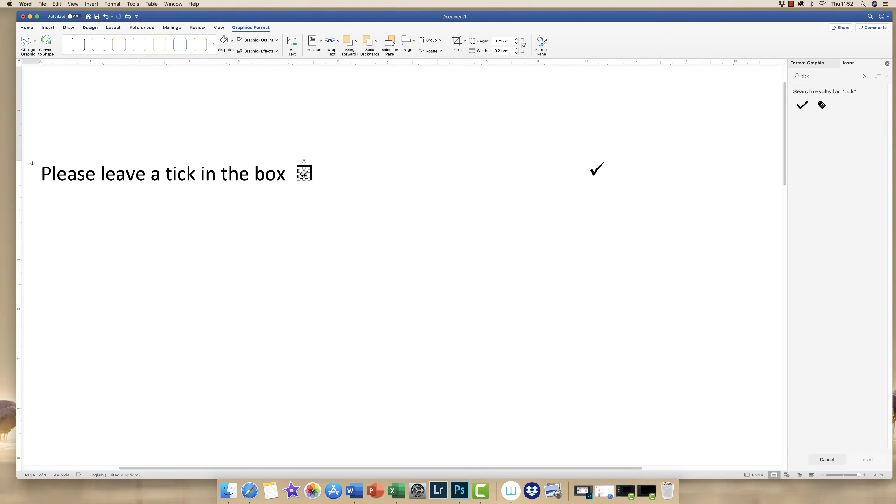
{"action": "left_click", "coordinate": [338, 175]}
{"action": "left_click", "coordinate": [335, 179]}
{"action": "left_click", "coordinate": [377, 193]}
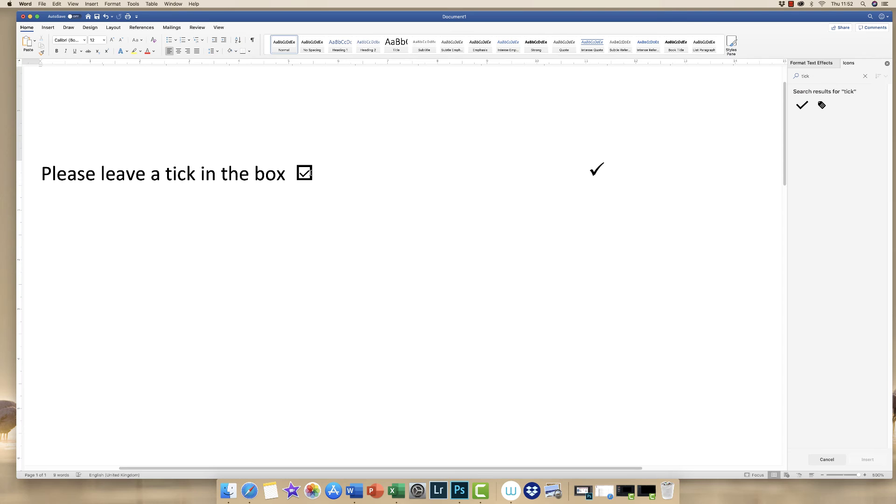
Undo the tick's resize and move it just below and right of the square.
{"action": "left_click", "coordinate": [305, 174]}
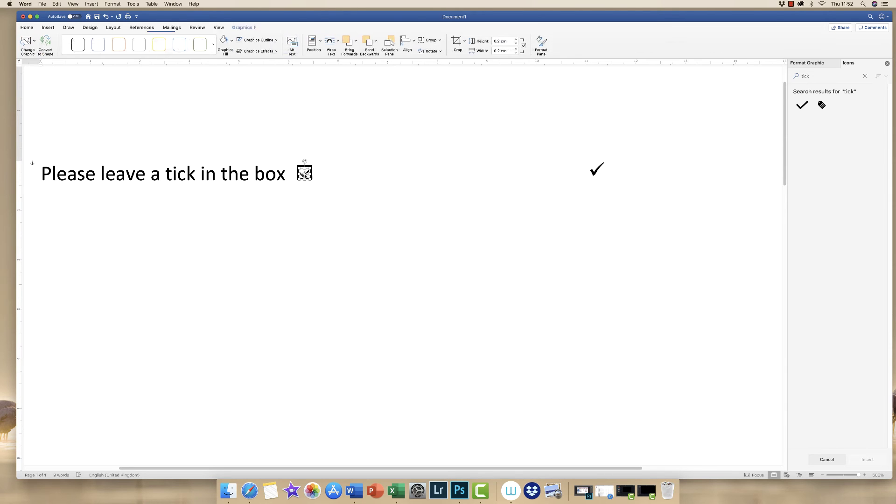
{"action": "left_click_drag", "start_coordinate": [305, 167], "coordinate": [354, 168]}
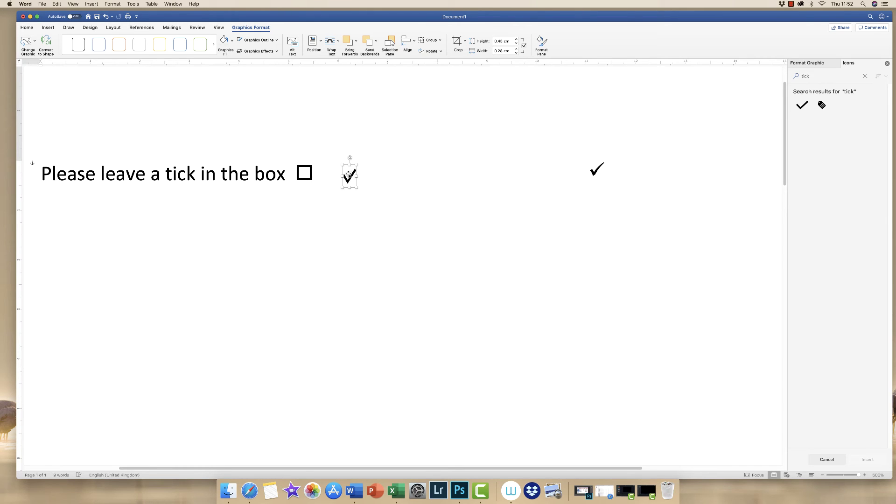
{"action": "key", "text": "super+z"}
{"action": "key", "text": "super+z"}
{"action": "left_click_drag", "start_coordinate": [308, 168], "coordinate": [353, 189]}
{"action": "left_click", "coordinate": [405, 185]}
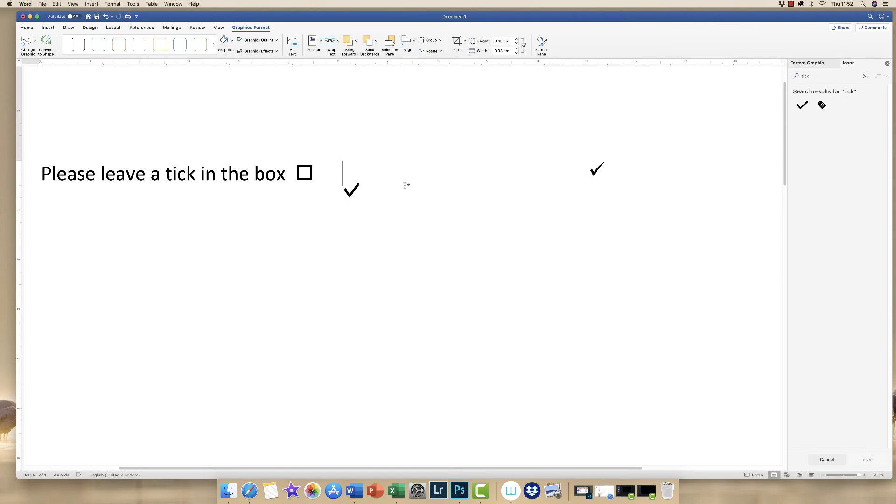
{"action": "left_click", "coordinate": [353, 194]}
Convert the tick icon into a drawing shape and enlarge it slightly.
{"action": "left_click", "coordinate": [46, 42]}
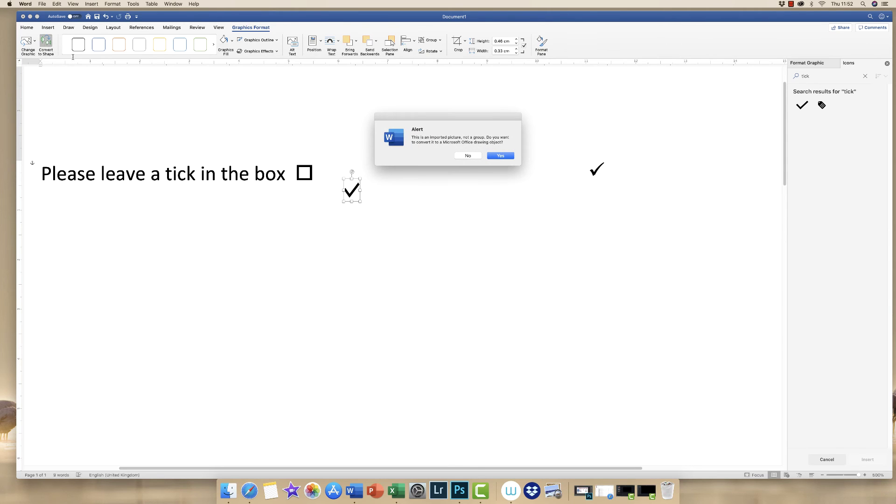
{"action": "left_click", "coordinate": [501, 156]}
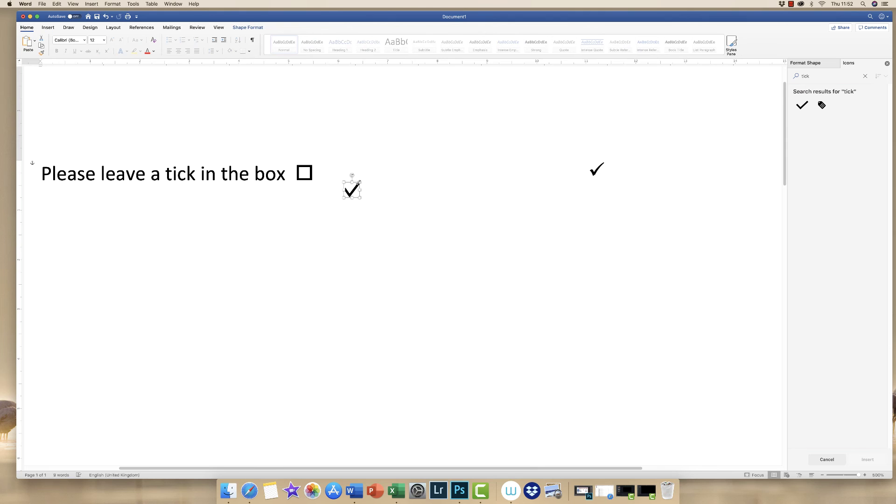
{"action": "mouse_move", "coordinate": [360, 181]}
{"action": "left_mouse_down"}
{"action": "mouse_move", "coordinate": [382, 159]}
{"action": "mouse_move", "coordinate": [379, 182]}
{"action": "mouse_move", "coordinate": [364, 181]}
{"action": "left_mouse_up"}
With Edit Points, drag the tick's top-right point up to lengthen its right stroke.
{"action": "left_click", "coordinate": [244, 29]}
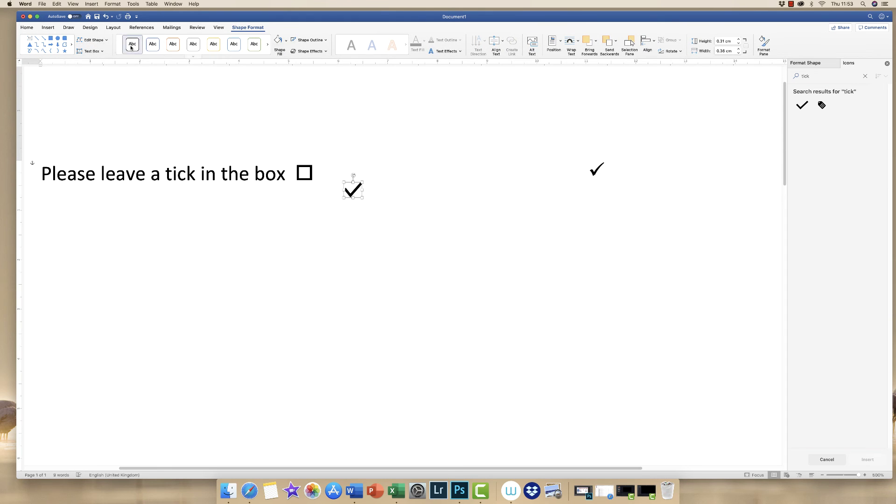
{"action": "left_click", "coordinate": [96, 41]}
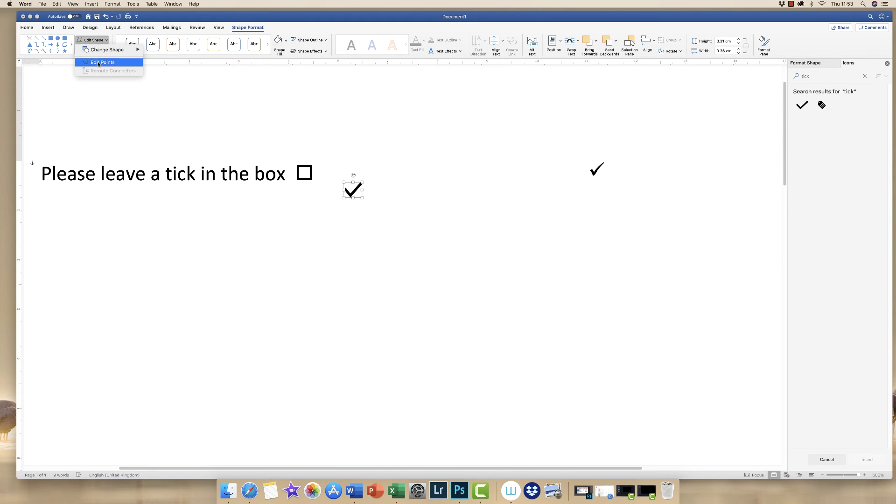
{"action": "left_click", "coordinate": [99, 62]}
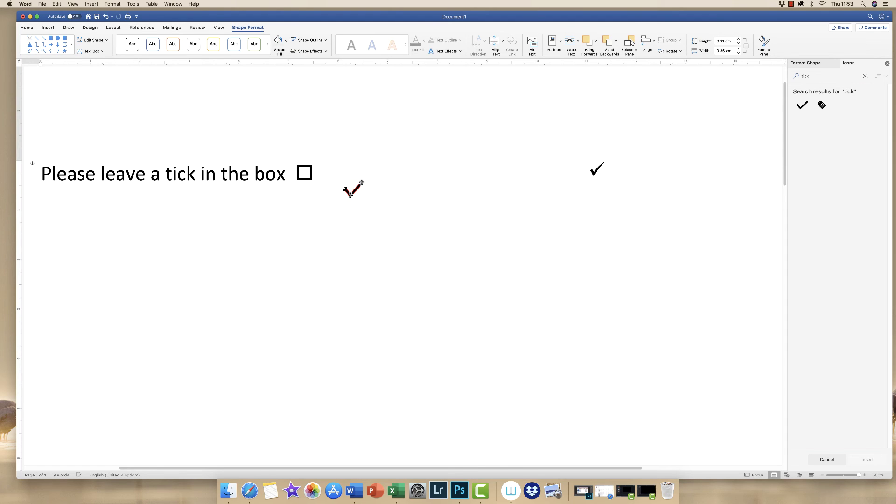
{"action": "mouse_move", "coordinate": [361, 183]}
{"action": "left_mouse_down"}
{"action": "mouse_move", "coordinate": [348, 146]}
{"action": "mouse_move", "coordinate": [370, 169]}
{"action": "left_mouse_up"}
Finish point editing, then shrink the reshaped tick to about 0.16 cm inside the square.
{"action": "left_click", "coordinate": [353, 193]}
{"action": "left_click", "coordinate": [379, 197]}
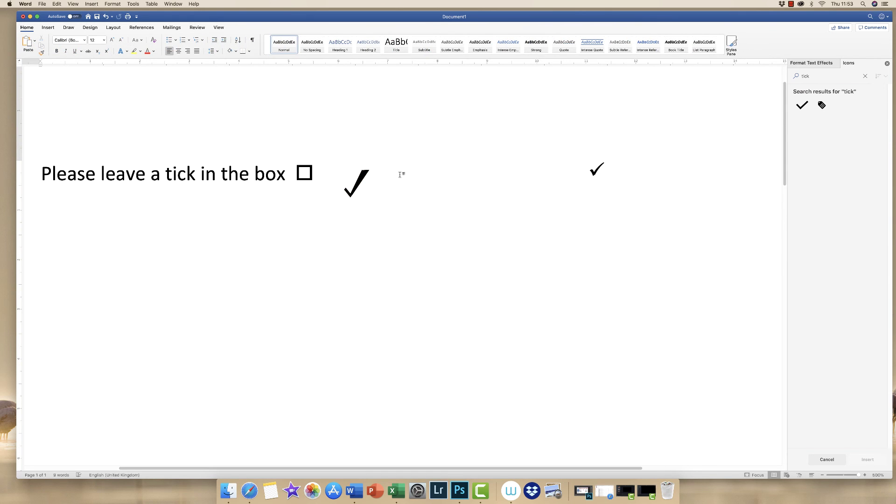
{"action": "left_click", "coordinate": [356, 181]}
{"action": "left_click_drag", "start_coordinate": [370, 170], "coordinate": [311, 171]}
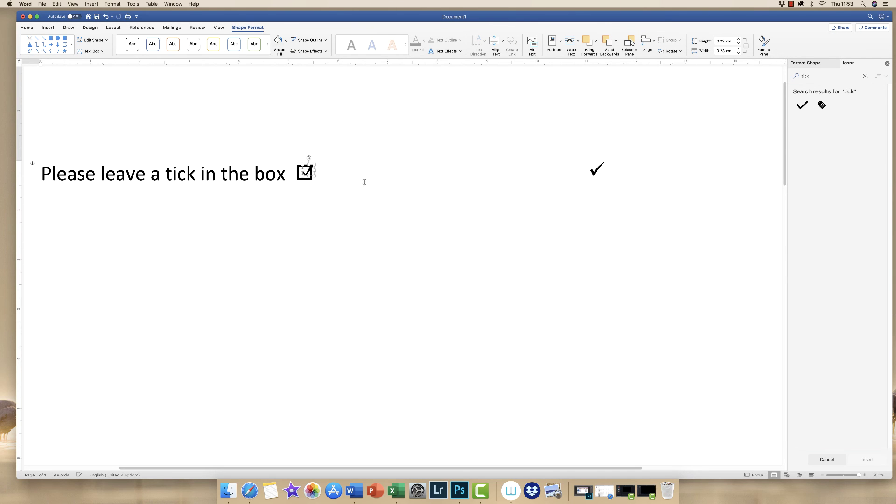
{"action": "left_click", "coordinate": [364, 182]}
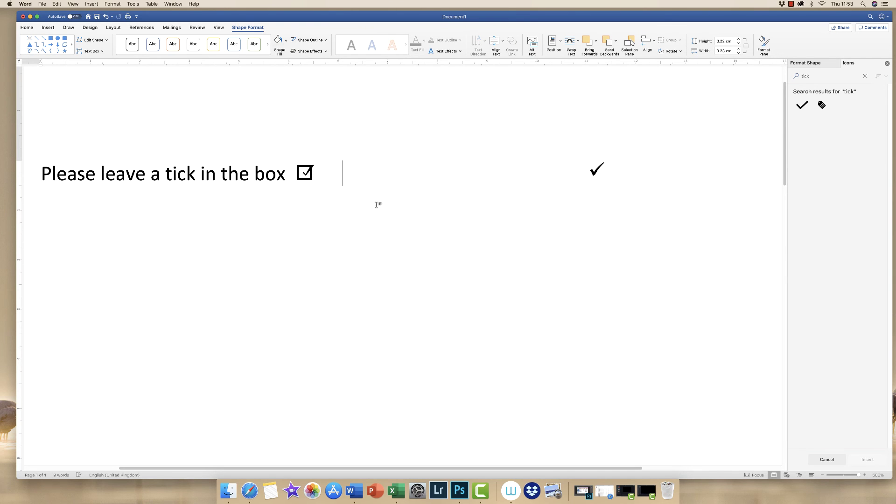
{"action": "left_click", "coordinate": [305, 173]}
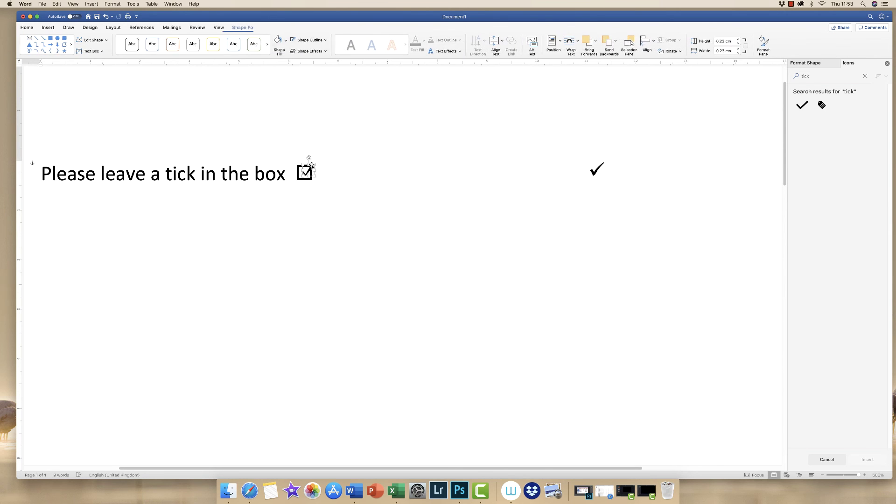
{"action": "left_click_drag", "start_coordinate": [313, 164], "coordinate": [311, 168]}
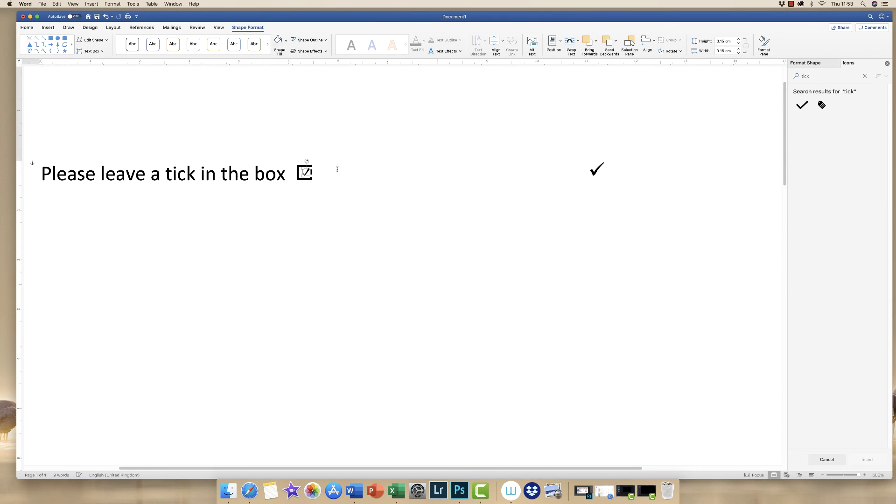
{"action": "left_click", "coordinate": [341, 173]}
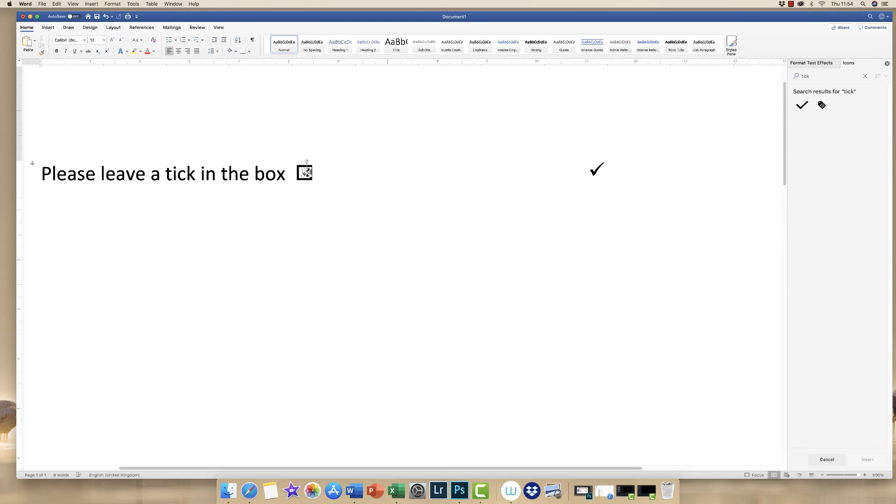
{"action": "left_click", "coordinate": [307, 174]}
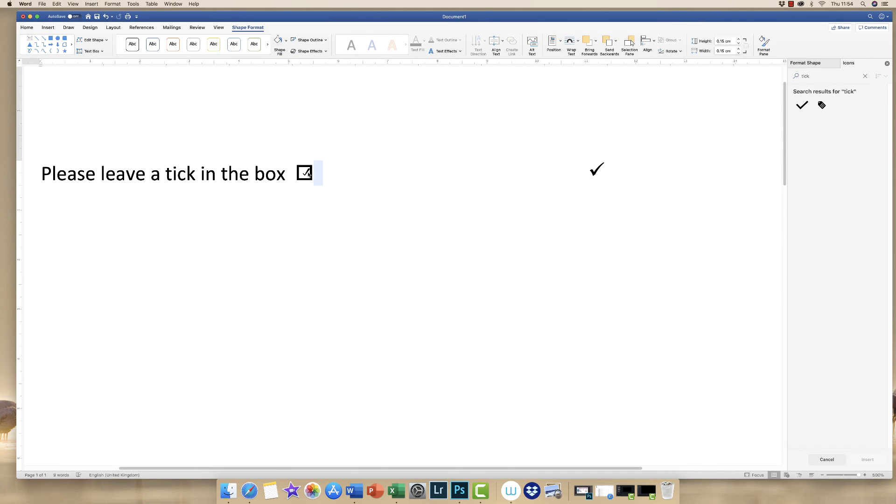
{"action": "left_click", "coordinate": [306, 174]}
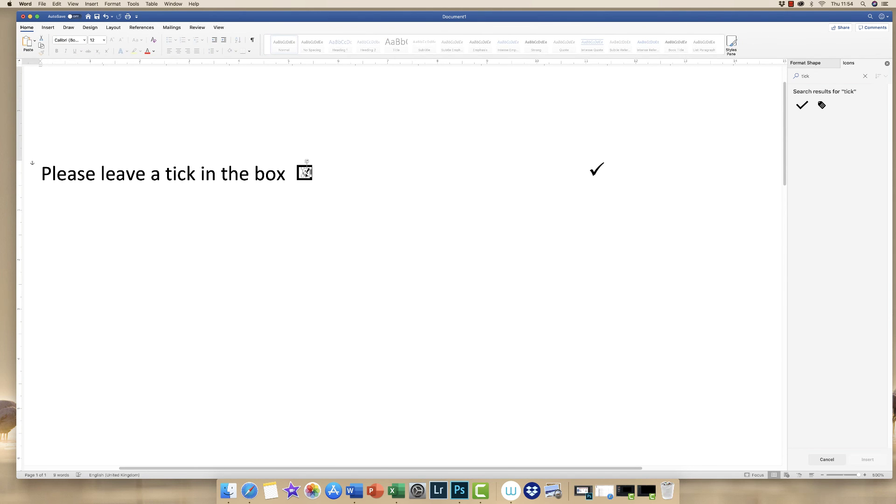
{"action": "left_click", "coordinate": [307, 173]}
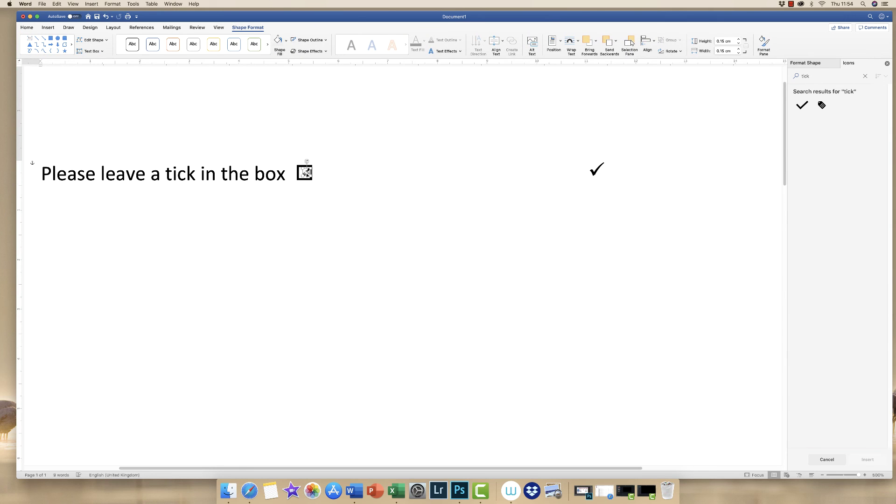